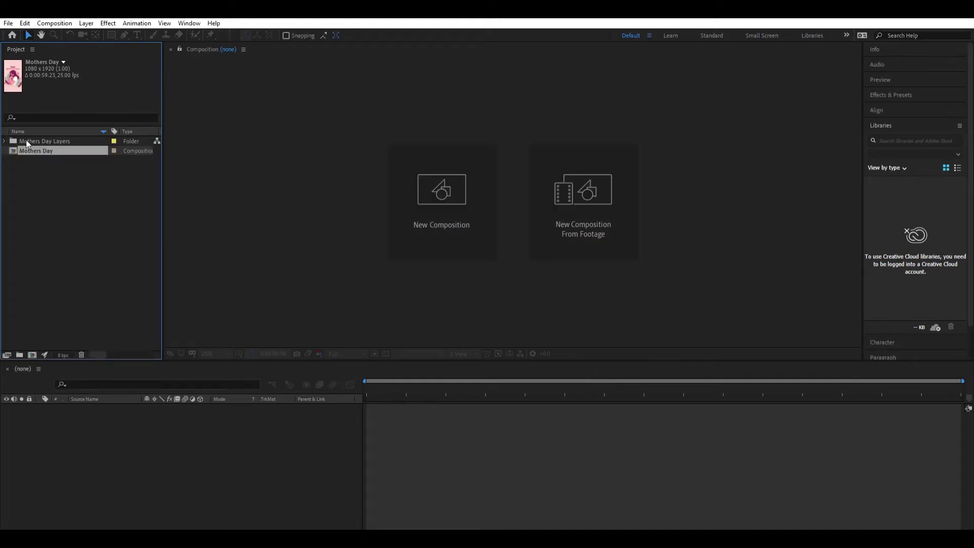
# Step: Switch the Mothers Day viewer to 1 View and trim the comp to an 8-second work area
pyautogui.moveTo(421, 358); pyautogui.dragTo(421, 306)
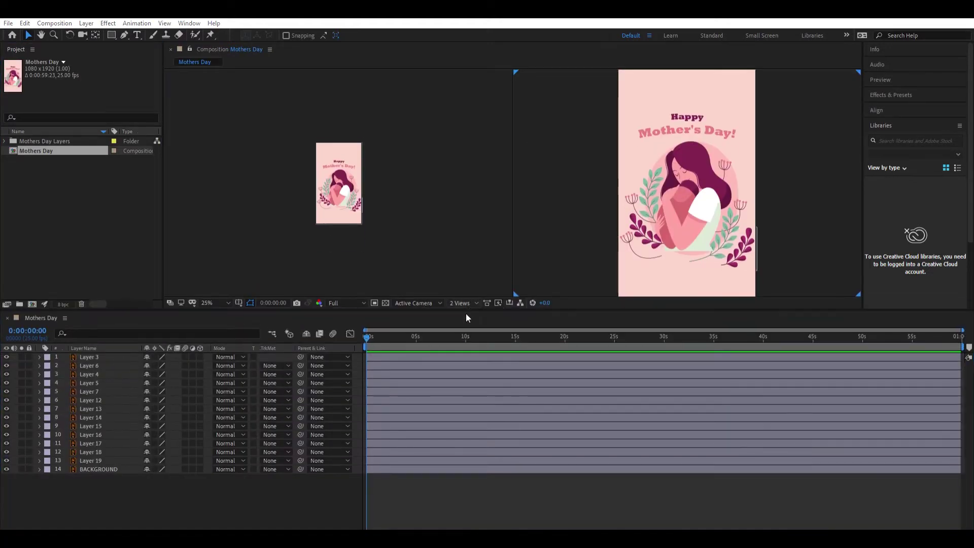
pyautogui.click(462, 303)
pyautogui.click(469, 310)
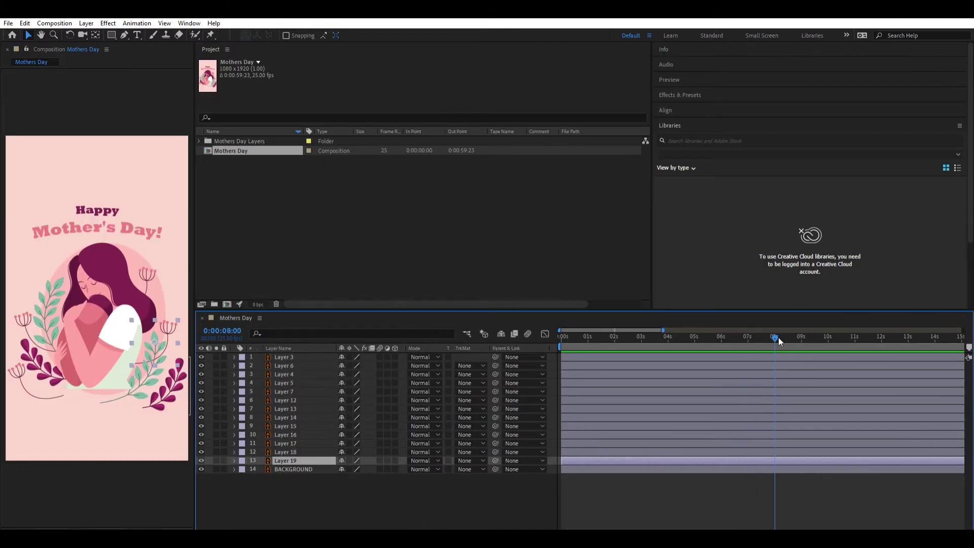
pyautogui.press('n')
pyautogui.hotkey('ctrl', 'shift', 'x')
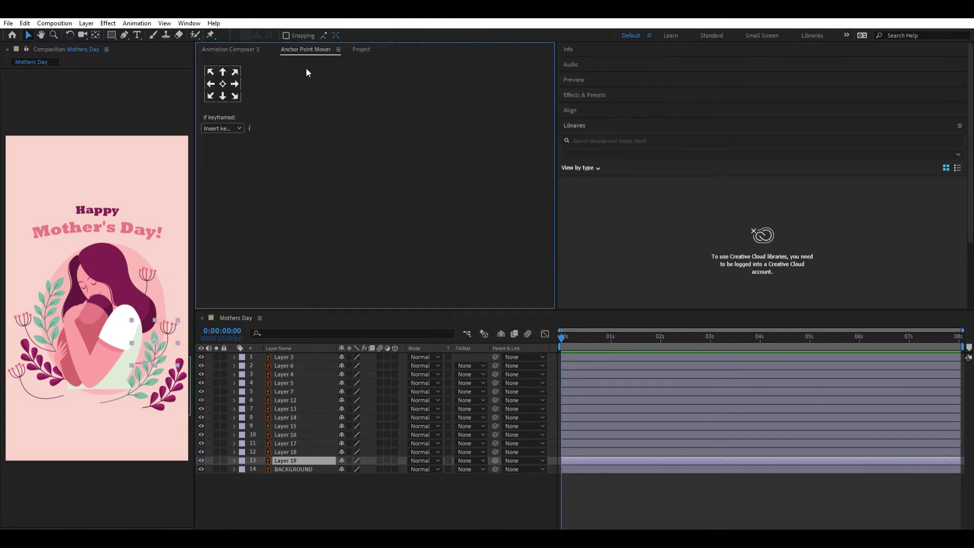
# Step: Solo Layers 18 through 15 in turn, moving each anchor point to its stem base
pyautogui.click(285, 452)
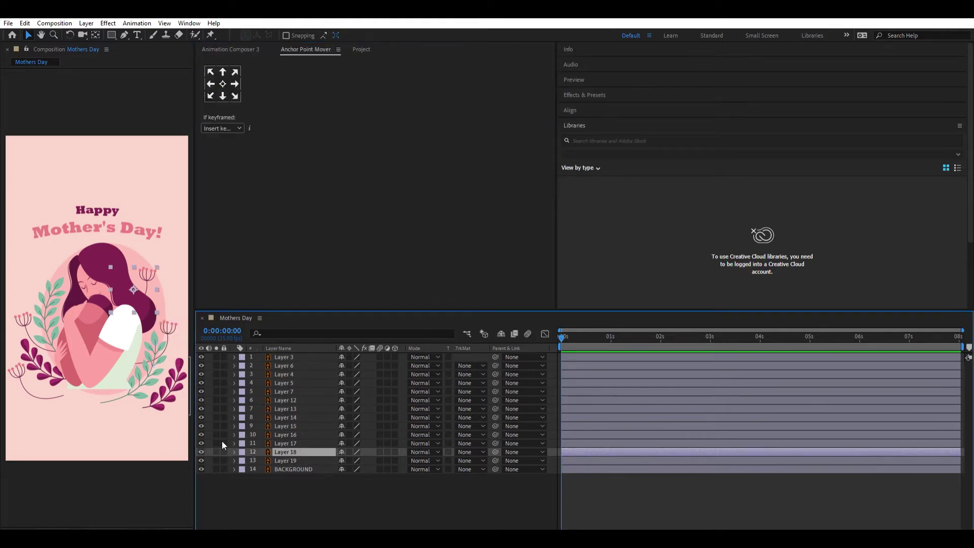
pyautogui.click(216, 452)
pyautogui.click(284, 443)
pyautogui.click(217, 443)
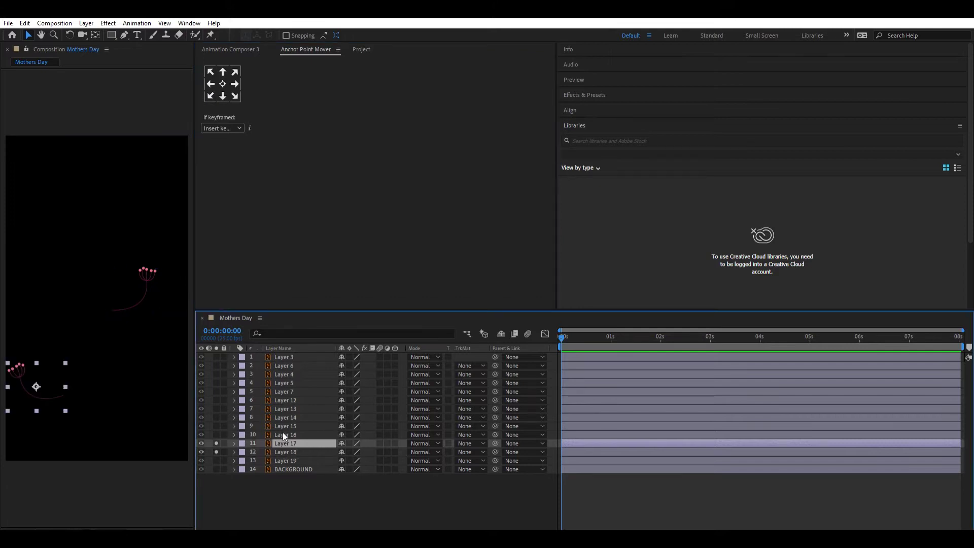
pyautogui.click(216, 434)
pyautogui.click(276, 432)
pyautogui.click(216, 426)
pyautogui.click(282, 426)
# Step: Use the Pan Behind tool to move the anchors of Layers 14, 13 and 12 to their stem bases
pyautogui.press('y')
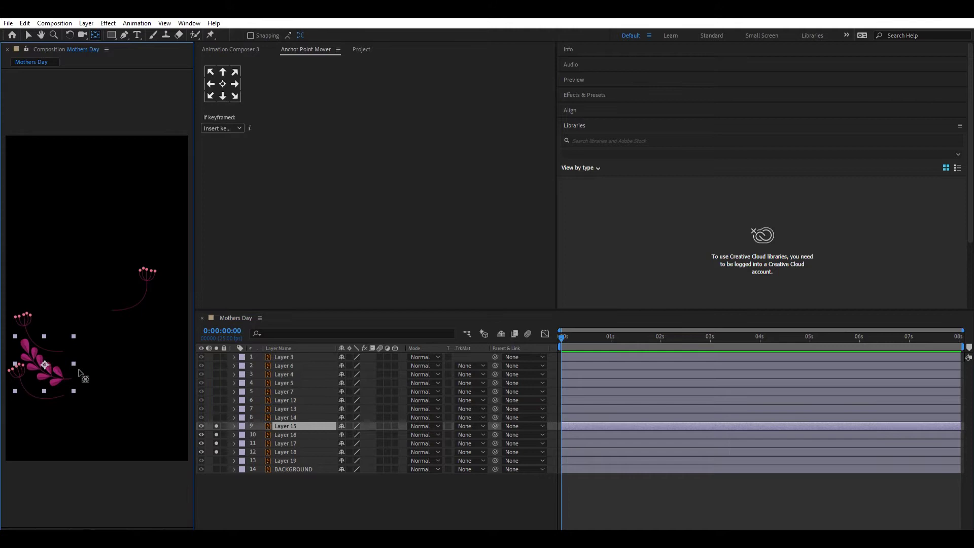
pyautogui.click(216, 417)
pyautogui.click(284, 418)
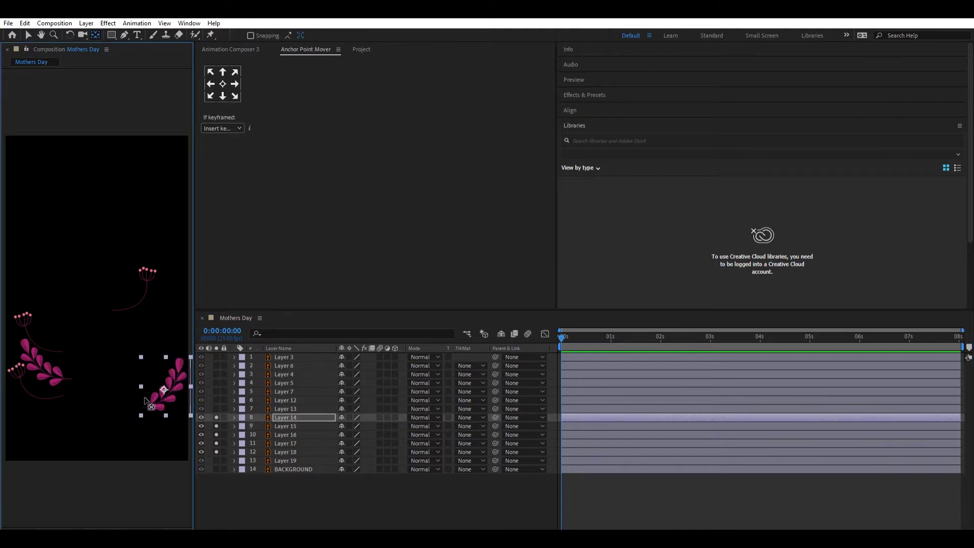
pyautogui.click(284, 408)
pyautogui.click(216, 409)
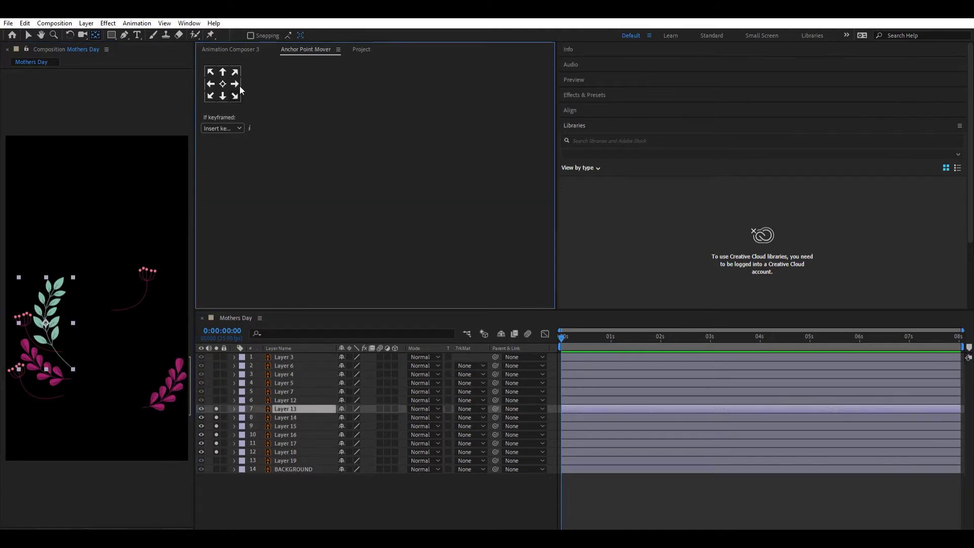
pyautogui.click(216, 400)
pyautogui.click(283, 400)
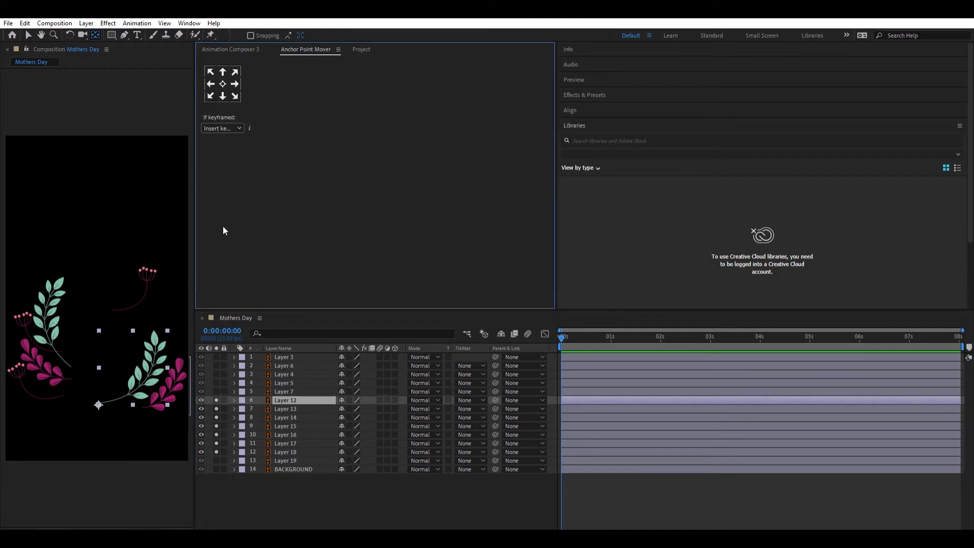
# Step: Turn off every solo switch so the full illustration shows, leaving Layer 12 selected
pyautogui.click(216, 400)
pyautogui.click(283, 391)
pyautogui.click(217, 391)
pyautogui.click(217, 391)
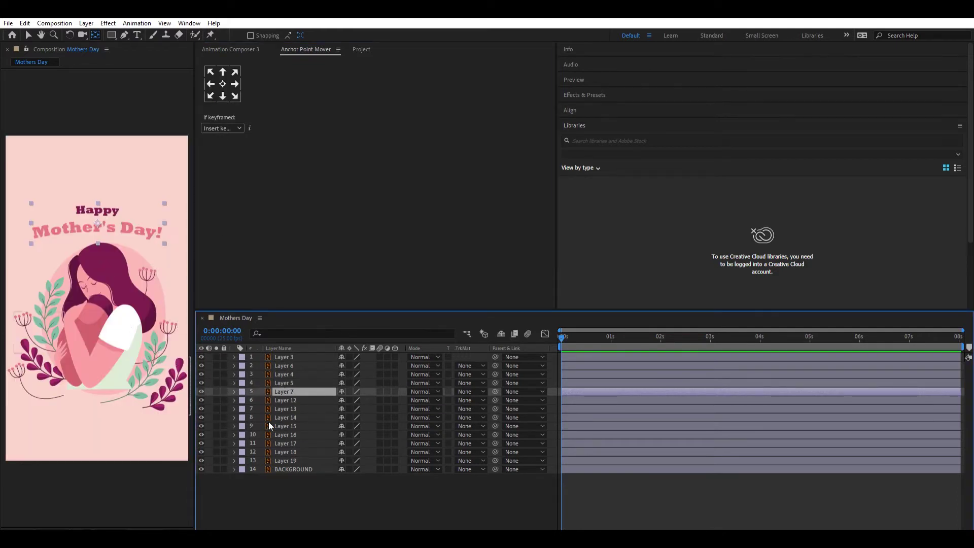
pyautogui.click(285, 400)
# Step: Reveal Rotation for Layers 12–19 and give Layer 12's Rotation the expression wiggle(2,4)
pyautogui.keyDown('shift'); pyautogui.click(284, 460); pyautogui.keyUp('shift')
pyautogui.press('r')
pyautogui.scroll(-1, 330, 444)
pyautogui.keyDown('alt'); pyautogui.click(260, 396); pyautogui.keyUp('alt')
pyautogui.write('wiggle(2,')
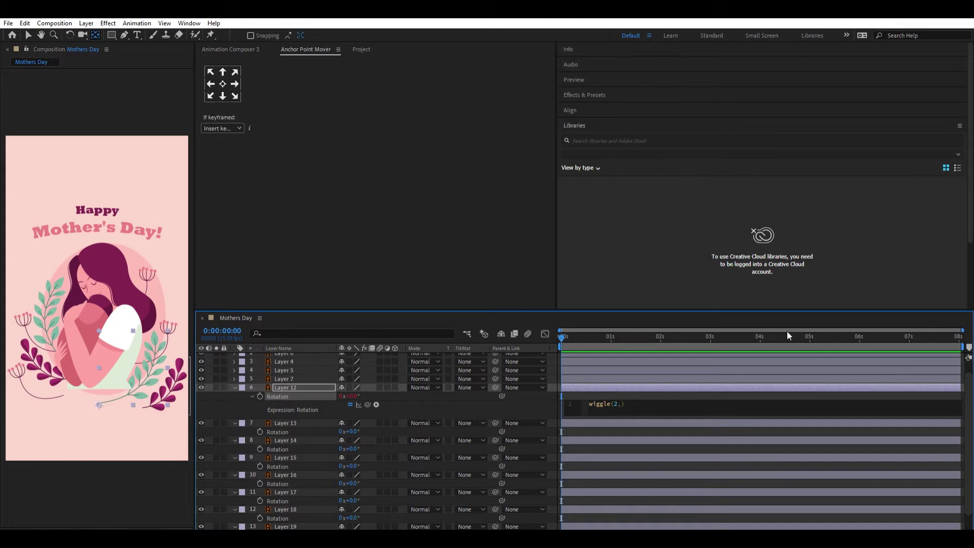
pyautogui.keyDown('alt'); pyautogui.click(259, 423); pyautogui.keyUp('alt')
# Step: Paste the wiggle(2,4) expression into the Rotation of Layers 13 through 17
pyautogui.hotkey('ctrl', 'v')
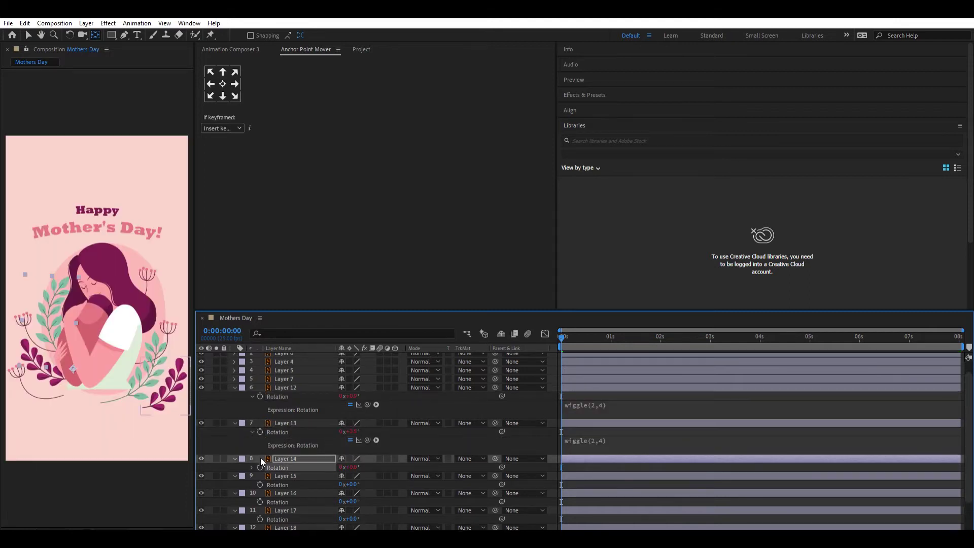
pyautogui.keyDown('alt'); pyautogui.click(260, 458); pyautogui.keyUp('alt')
pyautogui.hotkey('ctrl', 'v')
pyautogui.keyDown('alt'); pyautogui.click(260, 495); pyautogui.keyUp('alt')
pyautogui.hotkey('ctrl', 'v')
pyautogui.scroll(-3, 261, 495)
pyautogui.keyDown('alt'); pyautogui.click(260, 458); pyautogui.keyUp('alt')
pyautogui.hotkey('ctrl', 'v')
pyautogui.keyDown('alt'); pyautogui.click(260, 483); pyautogui.keyUp('alt')
pyautogui.hotkey('ctrl', 'v')
# Step: Paste the same wiggle(2,4) expression into the Rotation of Layers 18 and 19
pyautogui.scroll(-1, 259, 474)
pyautogui.keyDown('alt'); pyautogui.click(261, 500); pyautogui.keyUp('alt')
pyautogui.hotkey('ctrl', 'v')
pyautogui.scroll(-1, 266, 518)
pyautogui.keyDown('alt'); pyautogui.click(259, 517); pyautogui.keyUp('alt')
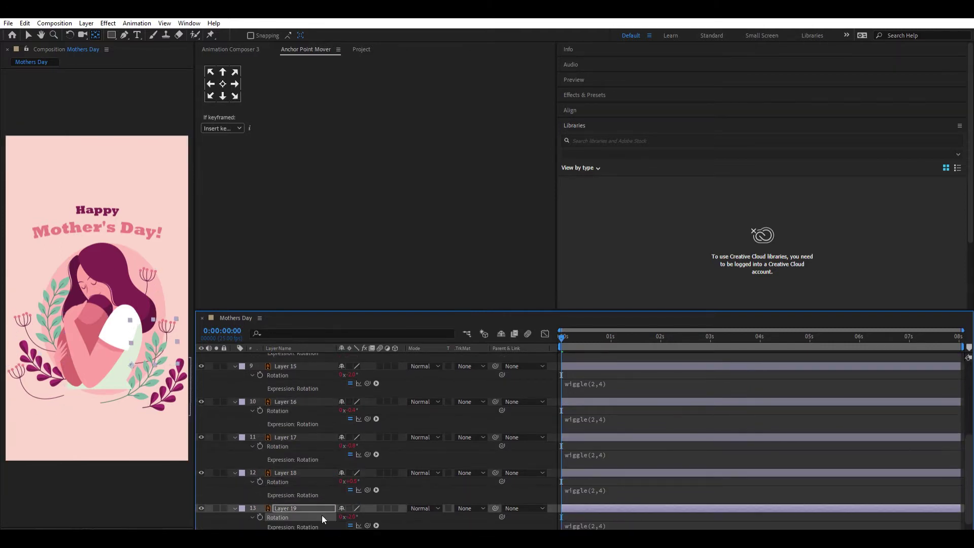
pyautogui.hotkey('ctrl', 'v')
# Step: Collapse all layer properties and preview the swaying branches
pyautogui.hotkey('ctrl', 'a')
pyautogui.press('u')
pyautogui.press('F2')
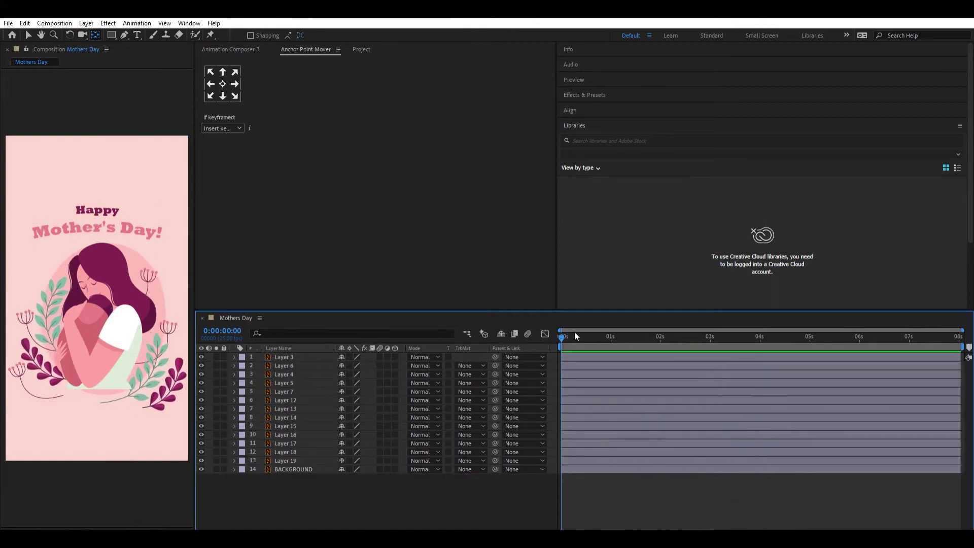
pyautogui.press('space')
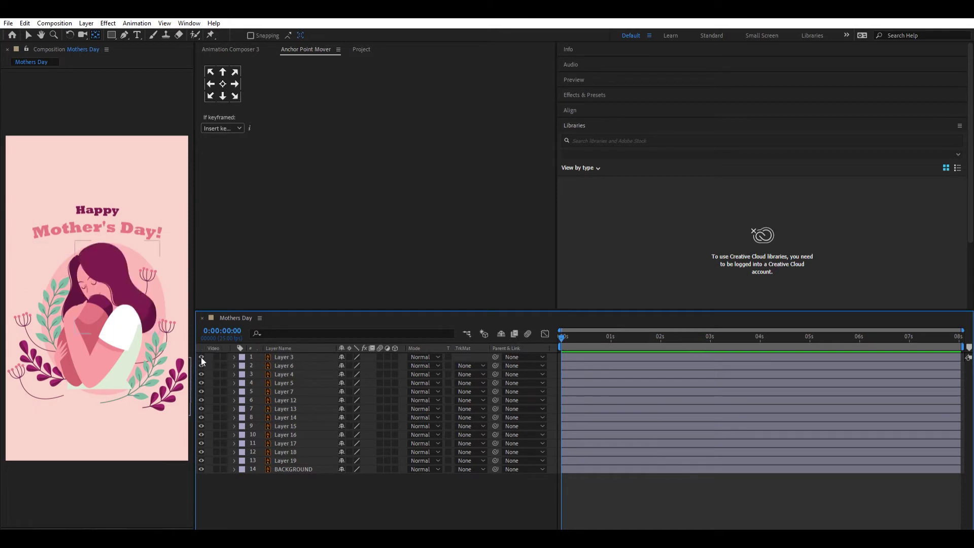
# Step: Solo the Layer 6 hair and place three puppet pins at its top, middle and tip
pyautogui.click(216, 365)
pyautogui.click(284, 366)
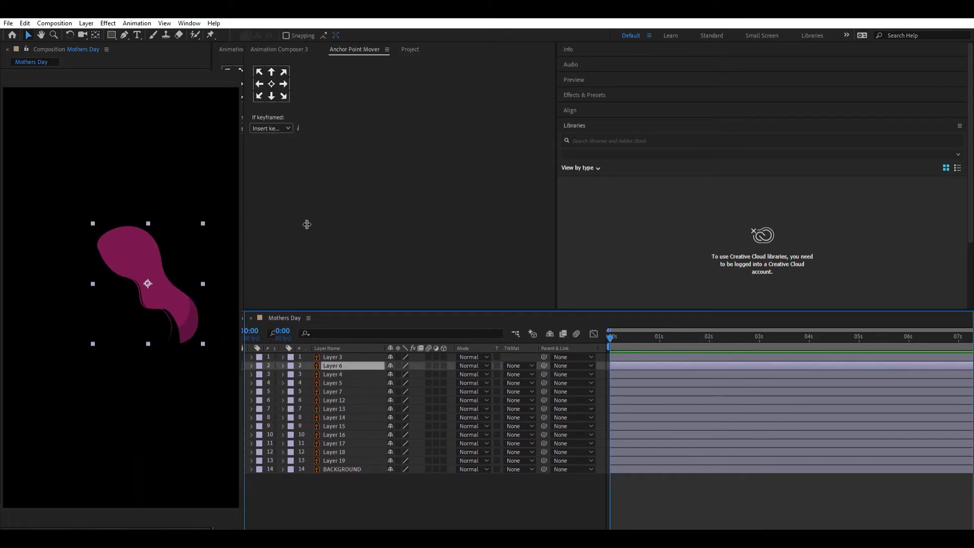
pyautogui.moveTo(190, 229); pyautogui.dragTo(363, 228)
pyautogui.click(386, 374)
pyautogui.press('g')
pyautogui.click(211, 34)
pyautogui.click(207, 198)
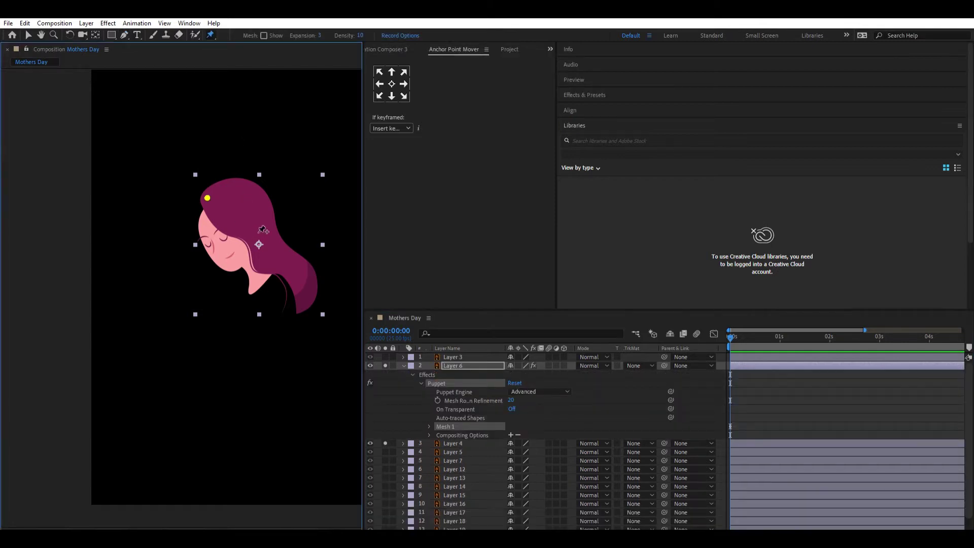
pyautogui.click(304, 304)
# Step: Keyframe new poses for the hair tip and middle pins at later times
pyautogui.press('=')
pyautogui.click(801, 334)
pyautogui.moveTo(304, 304); pyautogui.dragTo(310, 298)
pyautogui.moveTo(260, 232); pyautogui.dragTo(263, 229)
pyautogui.press('-')
pyautogui.moveTo(807, 333); pyautogui.dragTo(818, 333)
pyautogui.moveTo(309, 297); pyautogui.dragTo(302, 302)
pyautogui.click(264, 225)
# Step: Pose the hair tip and middle pins again at about 0:00:02:05, 0:00:02:18 and 0:00:03:09
pyautogui.click(866, 336)
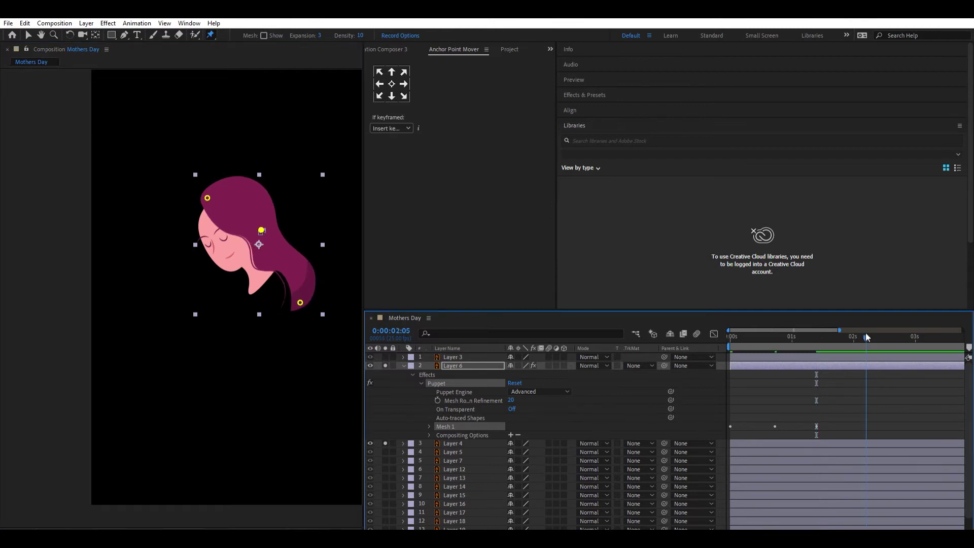
pyautogui.moveTo(304, 293)
pyautogui.mouseDown()
pyautogui.moveTo(309, 285)
pyautogui.moveTo(301, 303)
pyautogui.mouseUp()
pyautogui.click(898, 336)
pyautogui.click(262, 227)
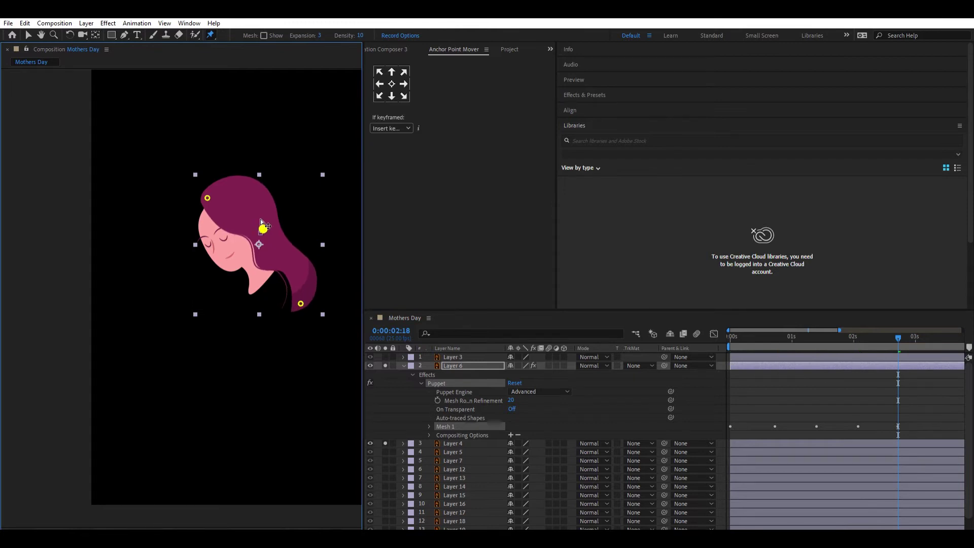
pyautogui.hscroll(3, 829, 324)
pyautogui.moveTo(828, 336); pyautogui.dragTo(833, 336)
pyautogui.click(306, 301)
pyautogui.moveTo(309, 293); pyautogui.dragTo(313, 291)
pyautogui.click(262, 222)
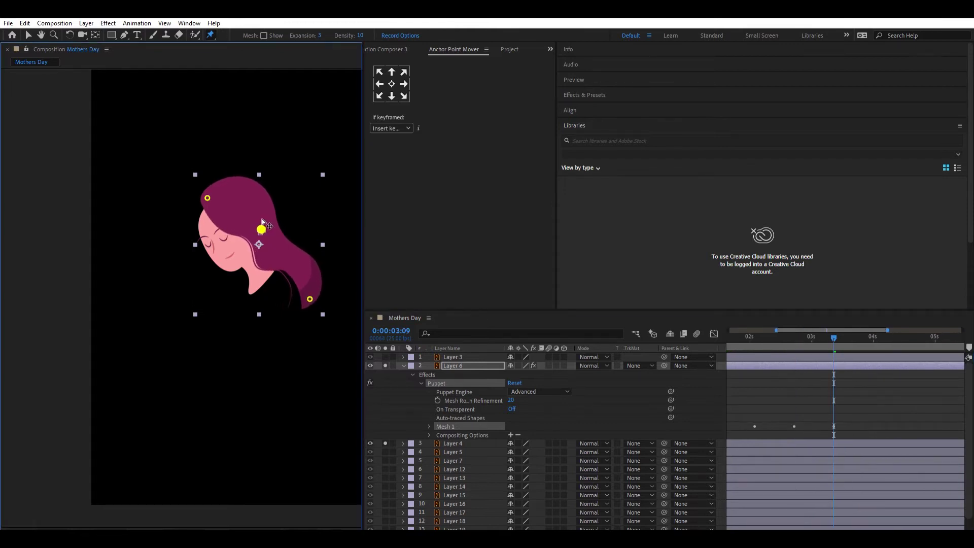
# Step: At about 0:00:03:22, reveal and select the pin keyframes, then preview the swaying hair
pyautogui.click(871, 337)
pyautogui.scroll(-3, 847, 395)
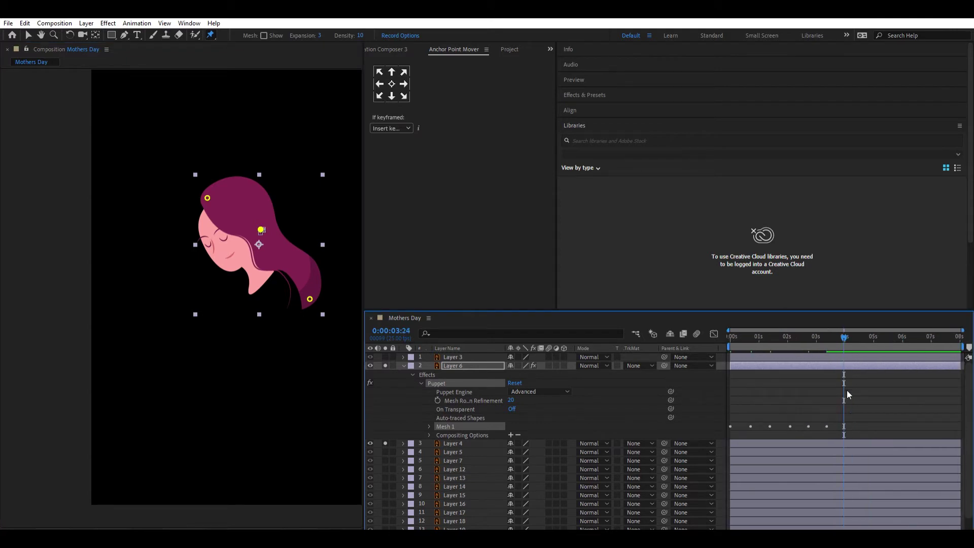
pyautogui.press('u')
pyautogui.moveTo(844, 336); pyautogui.dragTo(961, 332)
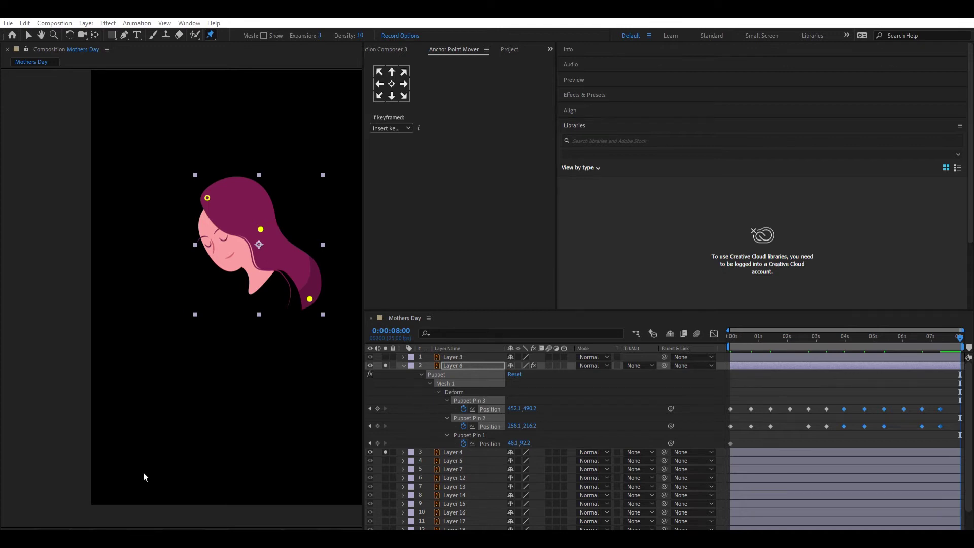
pyautogui.press('space')
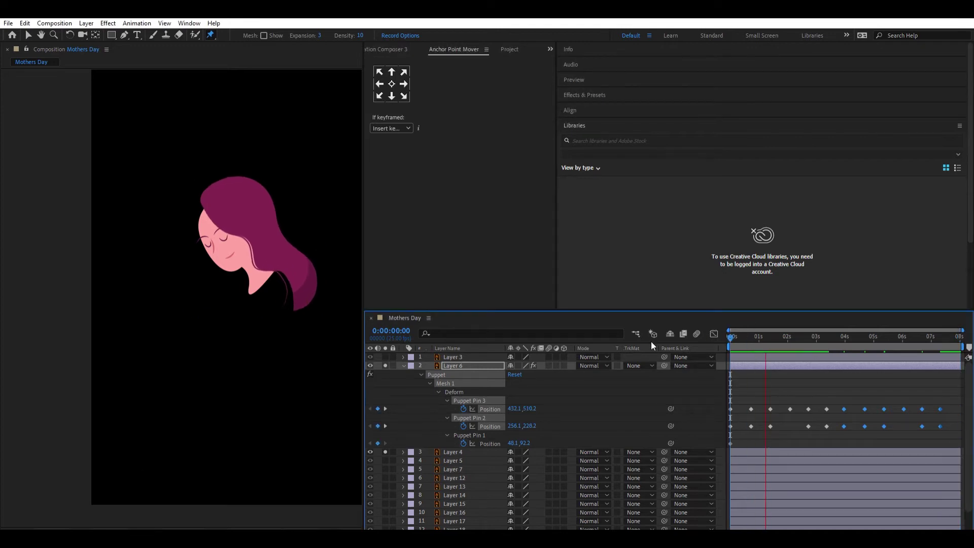
# Step: Unsolo Layer 6, isolate the Layer 5 hair with the face visible, and select the hair layer
pyautogui.click(403, 365)
pyautogui.click(385, 365)
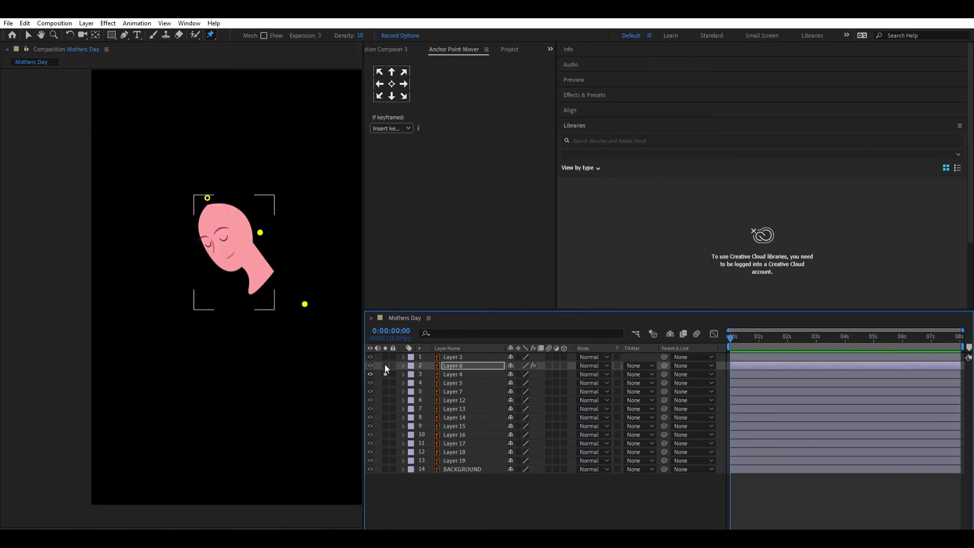
pyautogui.click(385, 382)
pyautogui.click(385, 374)
pyautogui.click(453, 382)
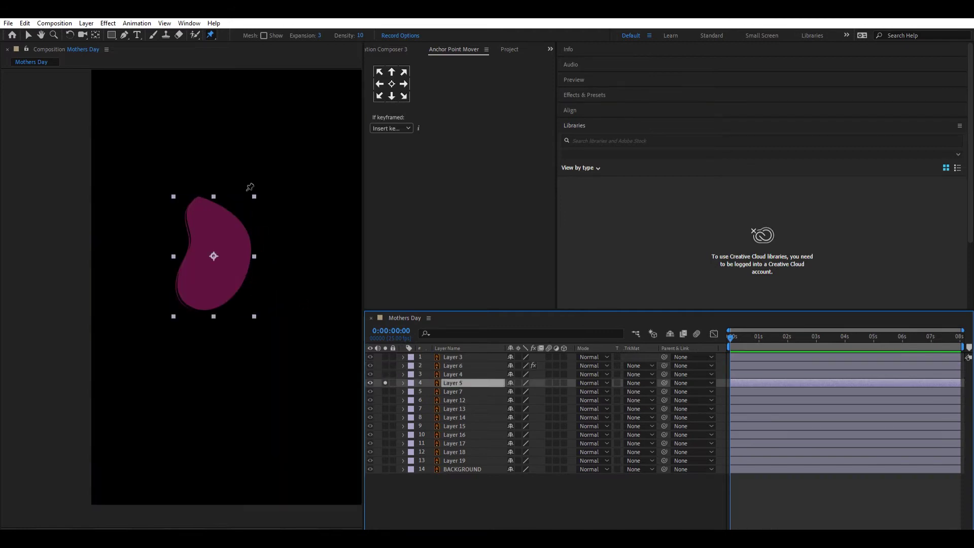
pyautogui.click(385, 374)
pyautogui.click(205, 198)
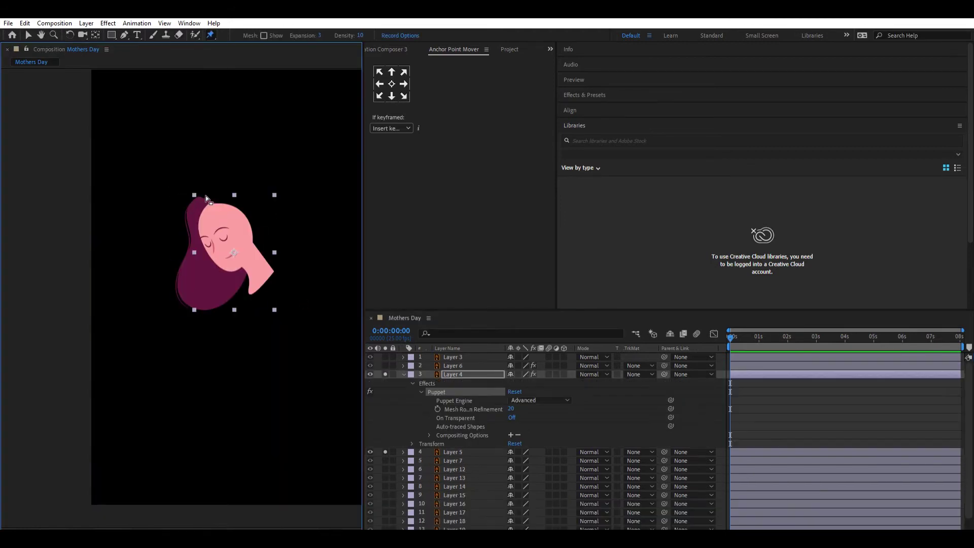
pyautogui.click(453, 452)
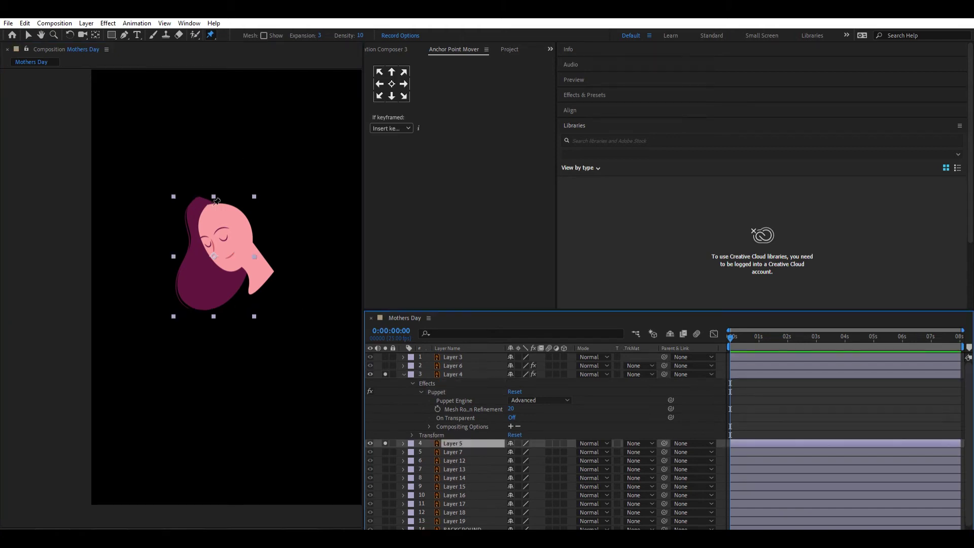
# Step: Pin the Layer 5 hair and keyframe its bottom pin swinging from 0:00:00:17 onward
pyautogui.click(198, 201)
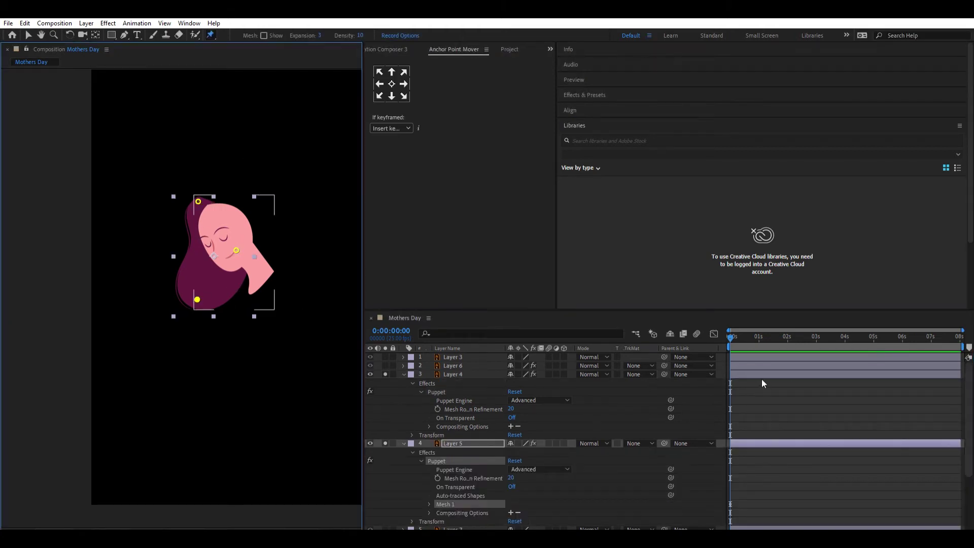
pyautogui.scroll(3, 711, 433)
pyautogui.click(772, 335)
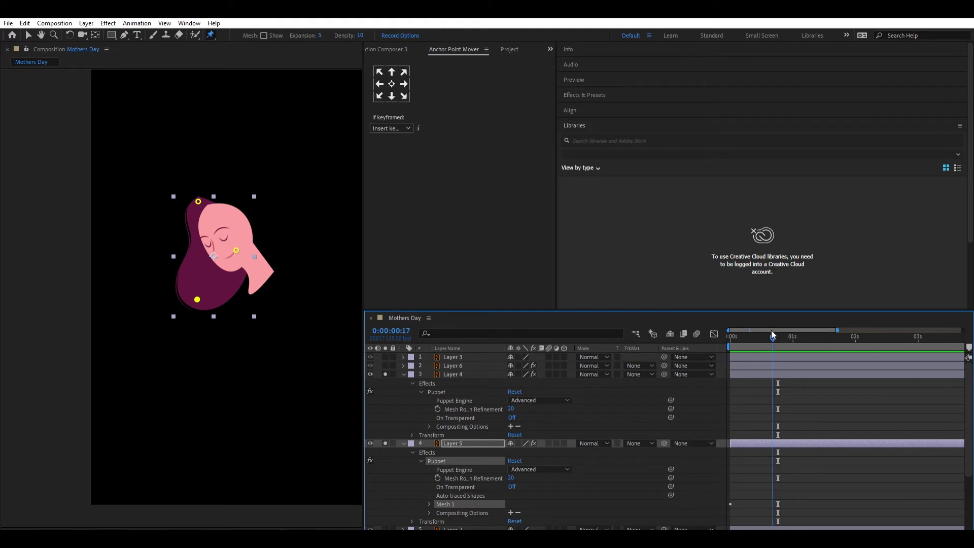
pyautogui.moveTo(197, 298); pyautogui.dragTo(203, 300)
pyautogui.press('pagedown')
pyautogui.press('pagedown')
pyautogui.press('pagedown')
pyautogui.press('pagedown')
pyautogui.press('pagedown')
pyautogui.press('pagedown')
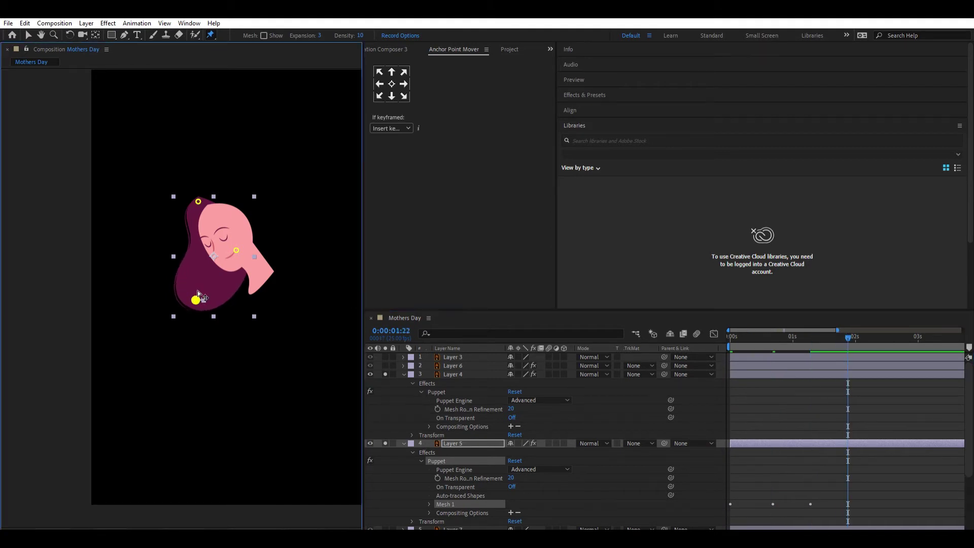
pyautogui.press('pagedown')
pyautogui.press('pagedown')
pyautogui.press('pagedown')
pyautogui.moveTo(203, 300)
pyautogui.mouseDown()
pyautogui.moveTo(194, 301)
pyautogui.moveTo(203, 299)
pyautogui.mouseUp()
# Step: Copy the Puppet Pin 3 keyframes and paste them at 0:00:03:15 and later to fill the timeline
pyautogui.press('pagedown')
pyautogui.press('pagedown')
pyautogui.press('pagedown')
pyautogui.click(812, 315)
pyautogui.press('u')
pyautogui.moveTo(937, 446); pyautogui.dragTo(694, 460)
pyautogui.hotkey('ctrl', 'c')
pyautogui.press('pagedown')
pyautogui.press('pagedown')
pyautogui.press('pagedown')
pyautogui.press('-')
pyautogui.hotkey('ctrl', 'v')
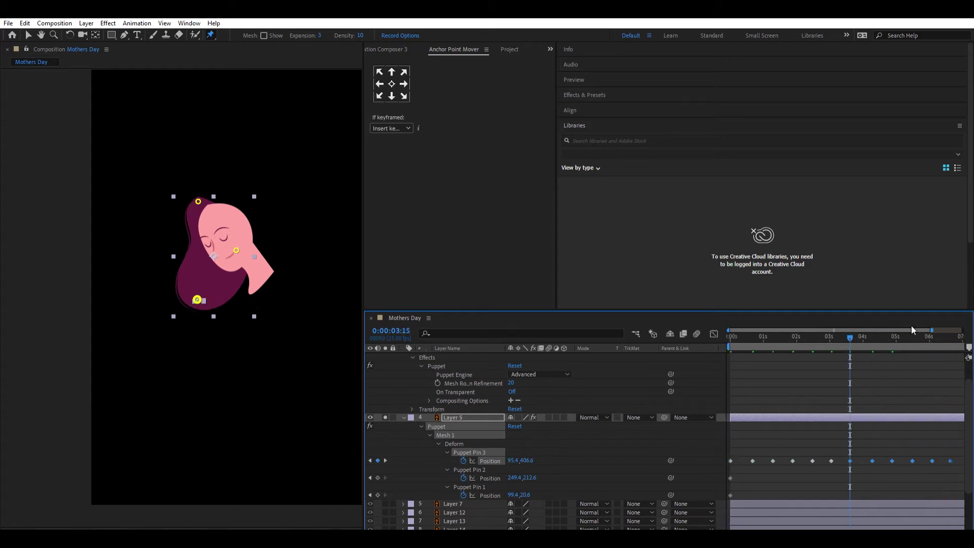
pyautogui.moveTo(911, 330); pyautogui.dragTo(934, 330)
pyautogui.click(934, 336)
pyautogui.hotkey('ctrl', 'v')
# Step: Apply Easy Ease to all of the hair pin keyframes
pyautogui.hotkey('ctrl', 'alt', 'a')
pyautogui.press('F9')
pyautogui.hscroll(-5, 858, 420)
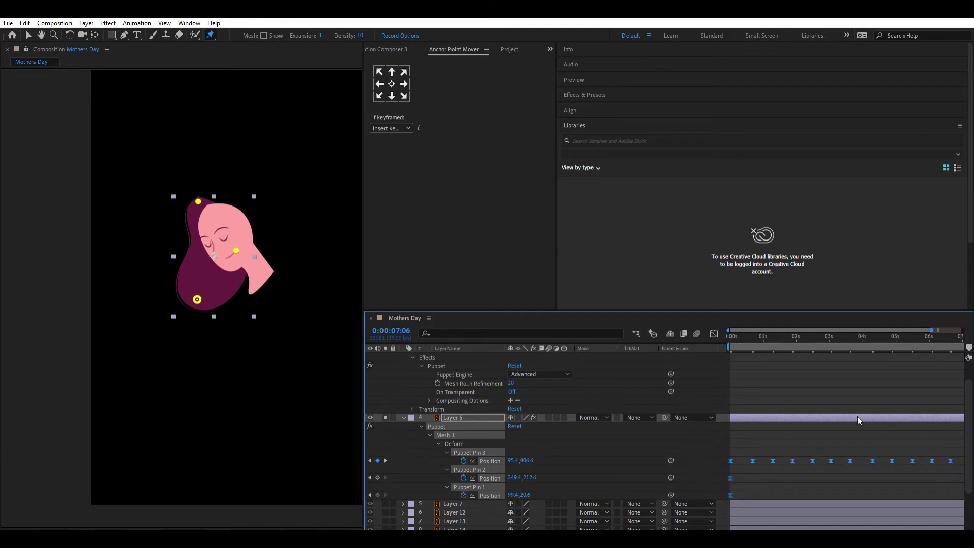
pyautogui.scroll(5, 857, 420)
# Step: Select Layer 6's pin keyframes, collapse both hair layers, and preview from the start
pyautogui.click(472, 374)
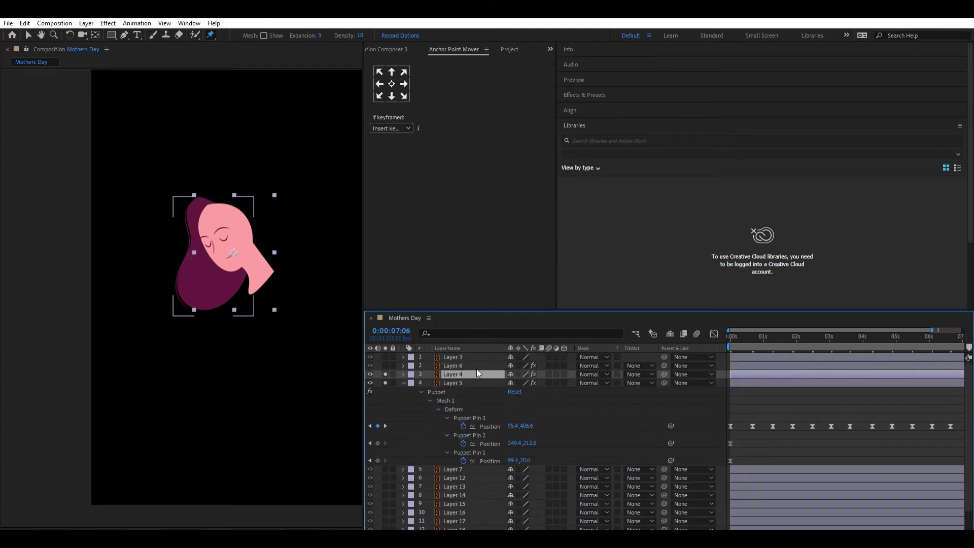
pyautogui.click(463, 366)
pyautogui.press('u')
pyautogui.moveTo(959, 397); pyautogui.dragTo(687, 451)
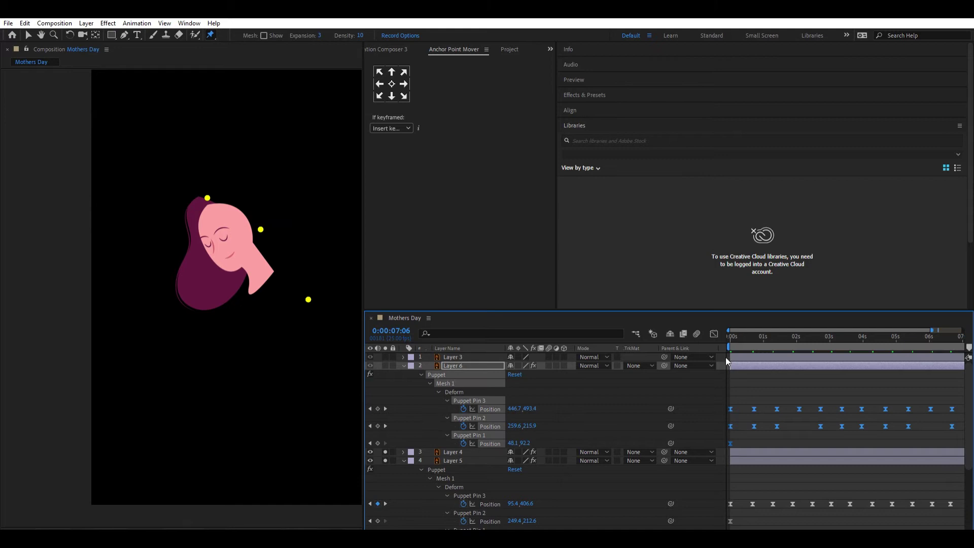
pyautogui.click(404, 365)
pyautogui.click(404, 383)
pyautogui.press('Home')
pyautogui.press('space')
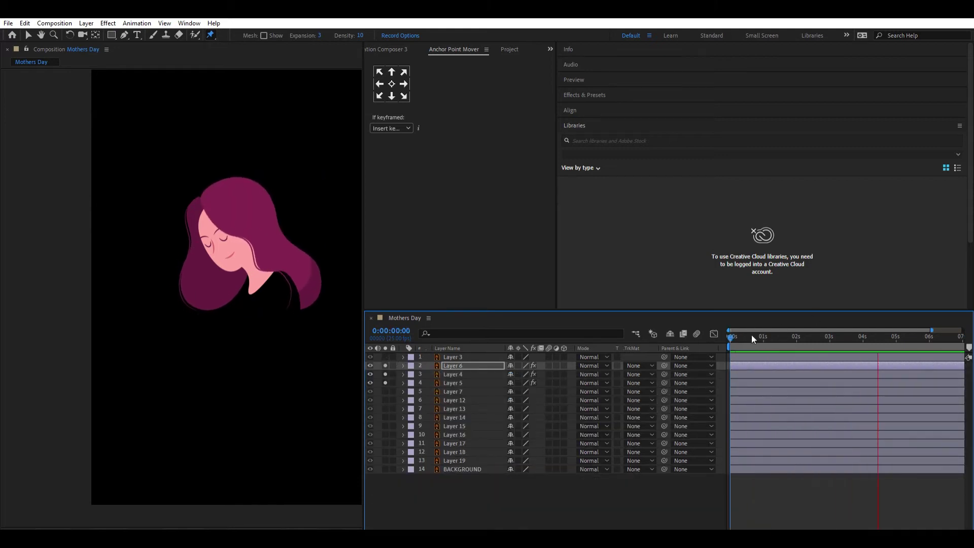
# Step: Stop the hair animation preview playback
pyautogui.press('space')
pyautogui.press('space')
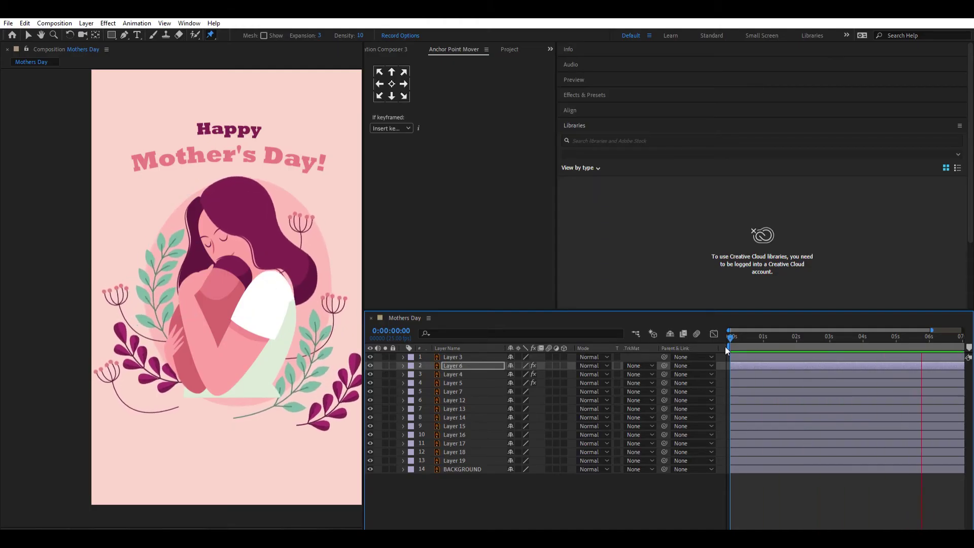
# Step: Add a Null Object and parent the illustration layers from Layer 6 down to Null 1
pyautogui.click(930, 335)
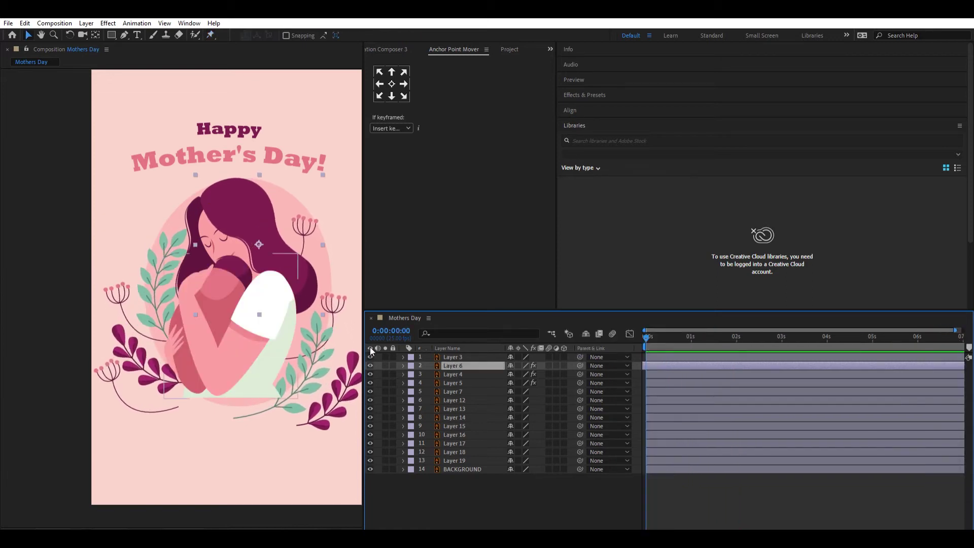
pyautogui.hotkey('ctrl', 'alt', 'shift', 'y')
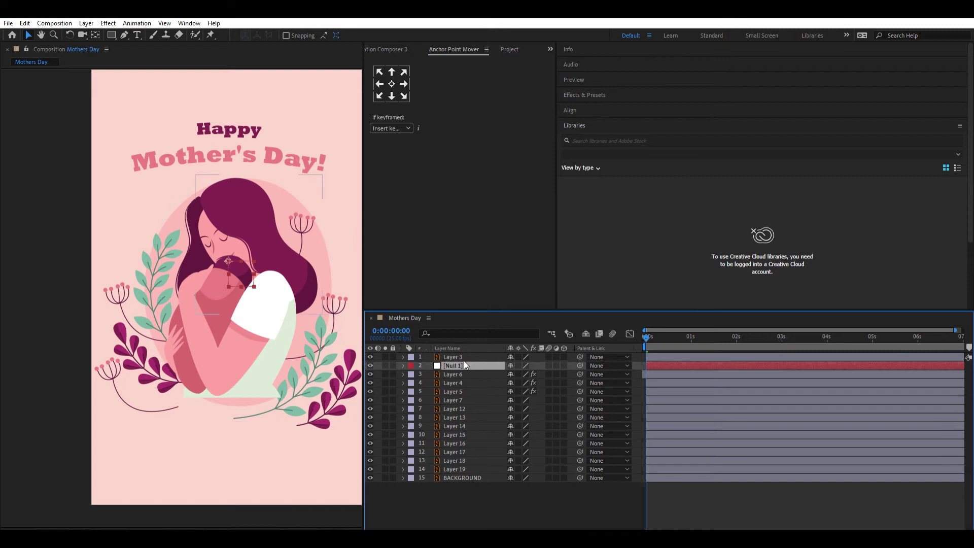
pyautogui.hotkey('ctrl', 'Down')
pyautogui.keyDown('shift'); pyautogui.click(454, 468); pyautogui.keyUp('shift')
pyautogui.keyDown('ctrl'); pyautogui.click(455, 401); pyautogui.keyUp('ctrl')
pyautogui.click(370, 392)
pyautogui.click(370, 392)
pyautogui.moveTo(580, 374); pyautogui.dragTo(470, 364)
# Step: Set Null 1's Position to 540, 700 and draw an elliptical mask across the lower composition
pyautogui.click(470, 363)
pyautogui.press('p')
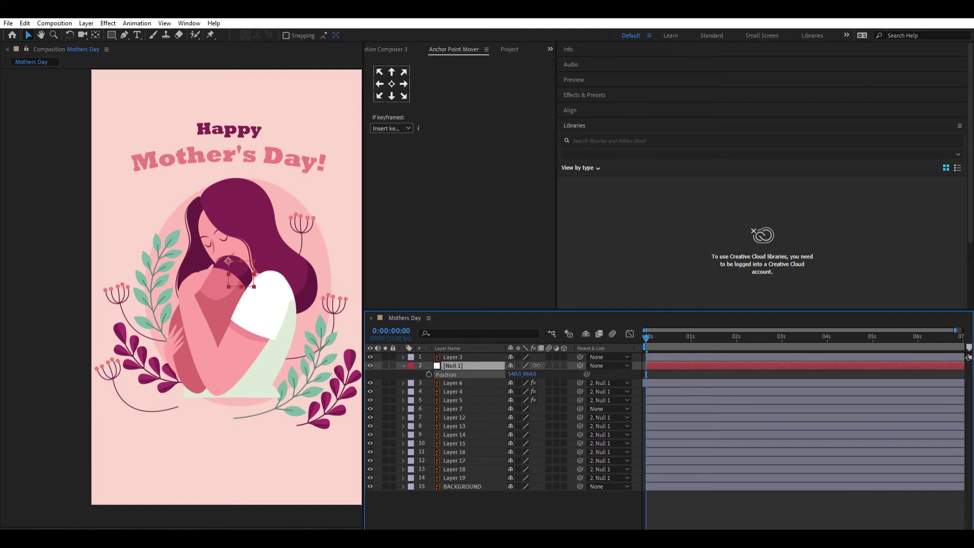
pyautogui.moveTo(580, 357); pyautogui.dragTo(465, 365)
pyautogui.moveTo(530, 374); pyautogui.dragTo(724, 386)
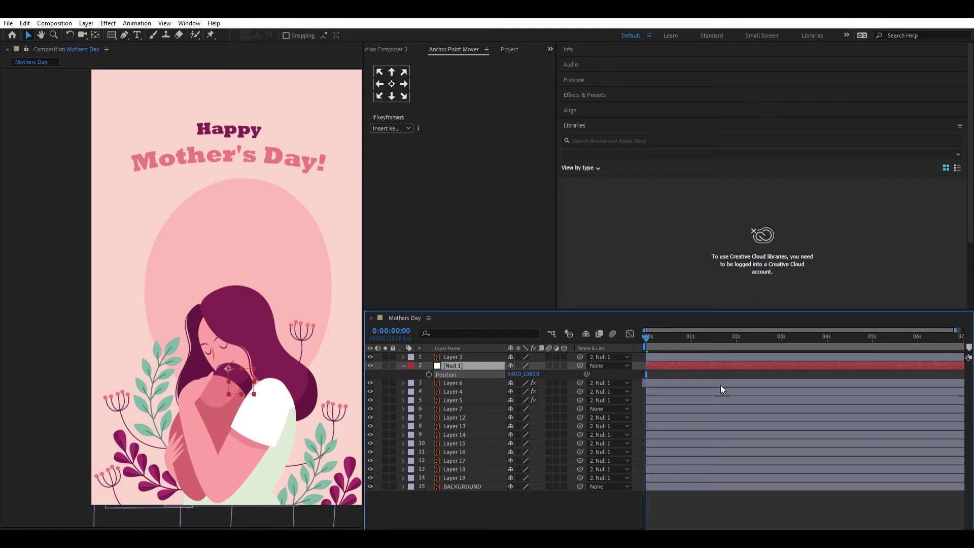
pyautogui.moveTo(723, 390); pyautogui.dragTo(72, 486)
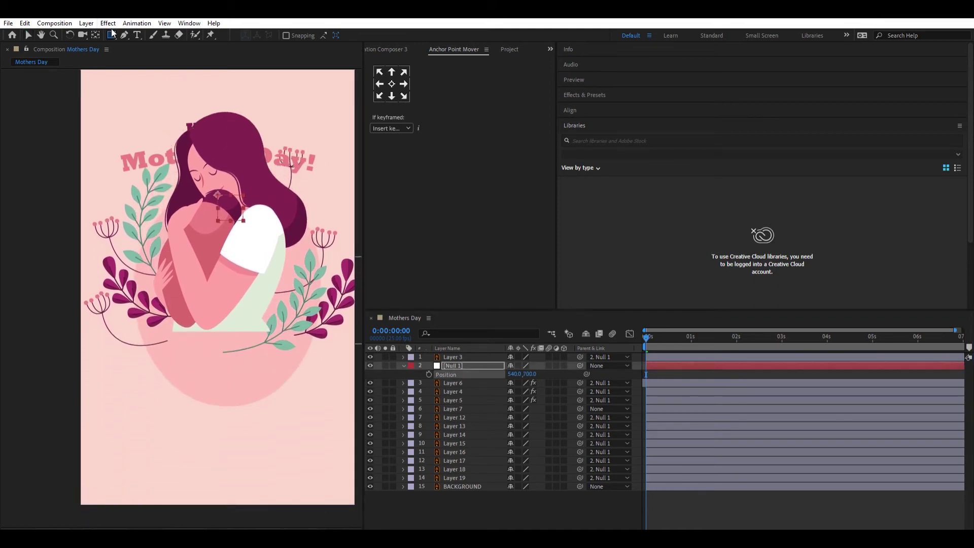
pyautogui.moveTo(109, 284); pyautogui.dragTo(334, 478)
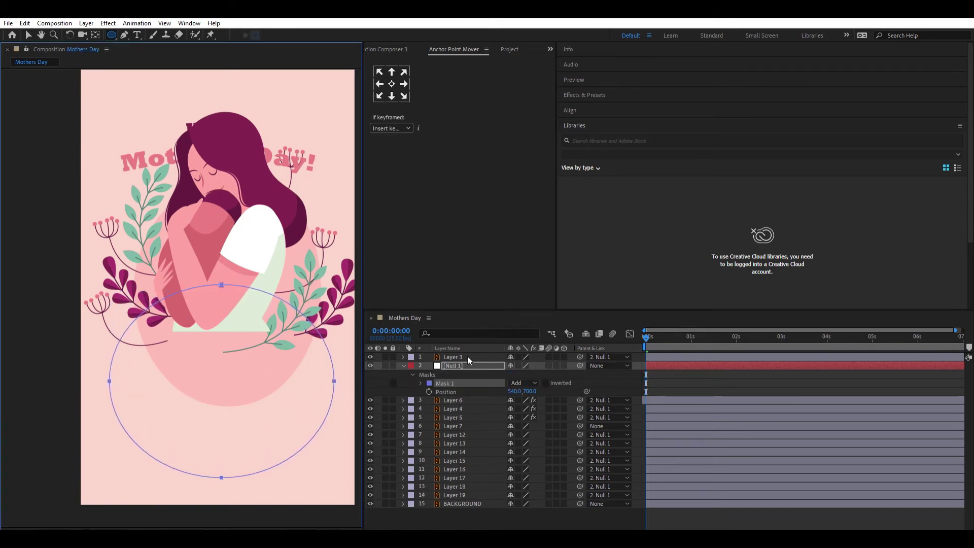
# Step: Undo the null's mask and draw an ellipse with pink fill and no stroke below the illustration
pyautogui.hotkey('ctrl', 'z')
pyautogui.moveTo(113, 298); pyautogui.dragTo(326, 446)
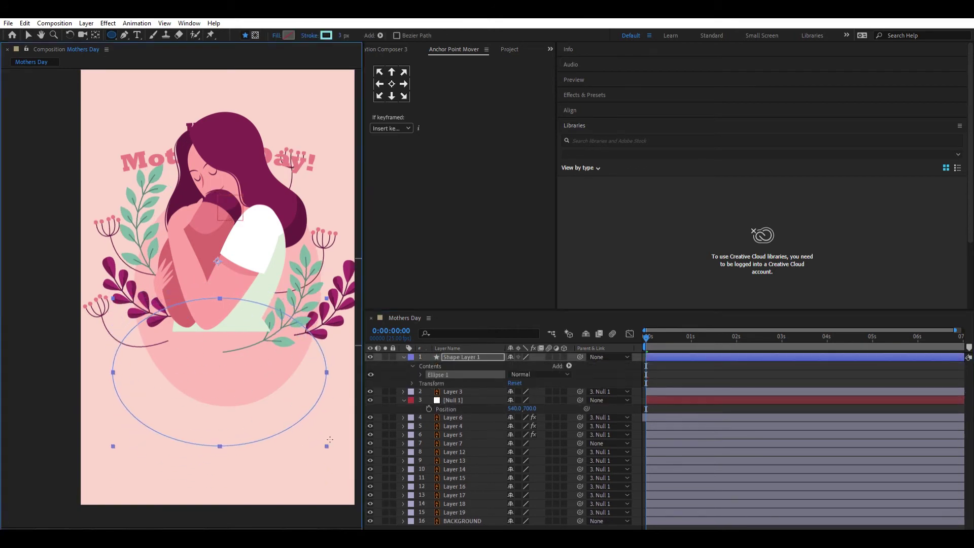
pyautogui.keyDown('alt'); pyautogui.click(288, 35); pyautogui.keyUp('alt')
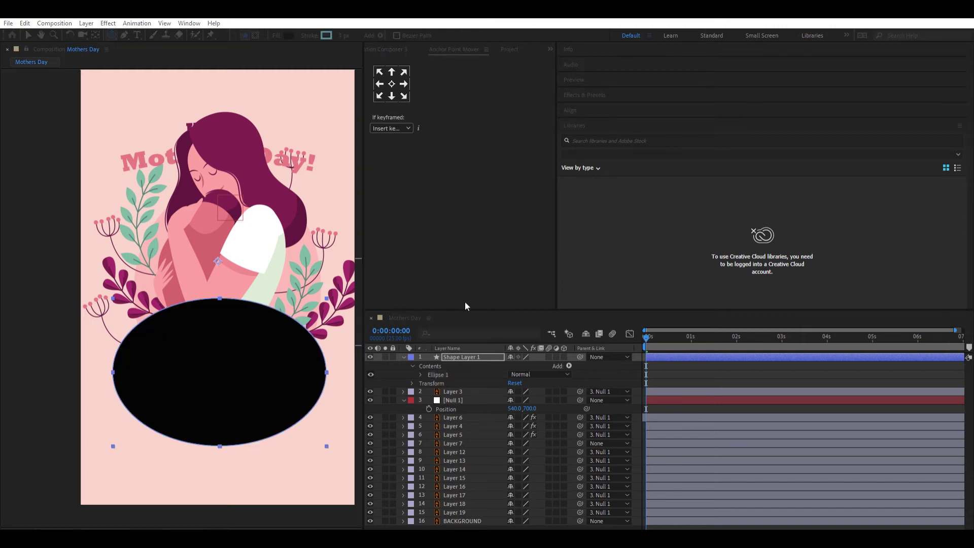
pyautogui.click(331, 35)
pyautogui.press('Return')
pyautogui.press('Return')
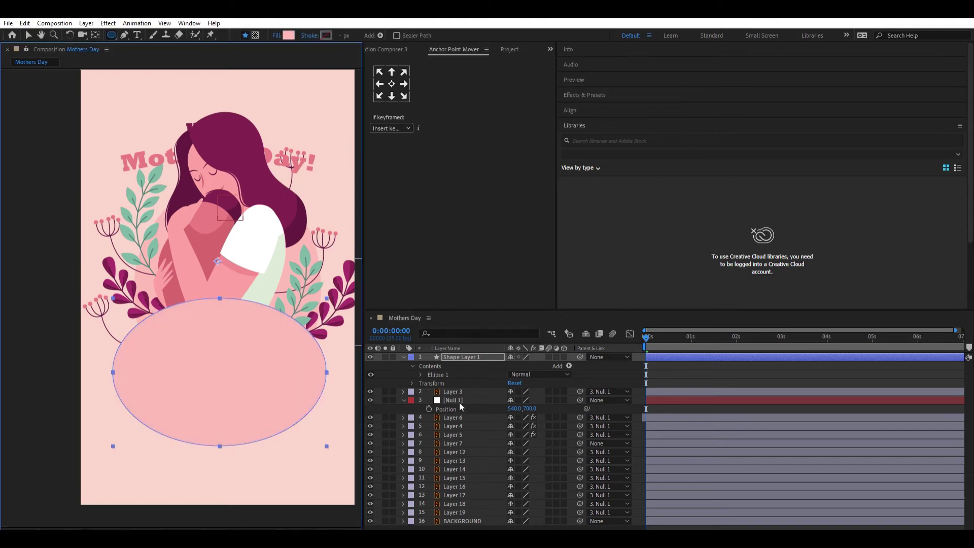
# Step: Move Layer 7 to the top, place the Happy Mother's Day title on the ellipse, and preview
pyautogui.moveTo(453, 443); pyautogui.dragTo(470, 354)
pyautogui.press('v')
pyautogui.moveTo(293, 151)
pyautogui.mouseDown()
pyautogui.moveTo(294, 383)
pyautogui.moveTo(297, 370)
pyautogui.mouseUp()
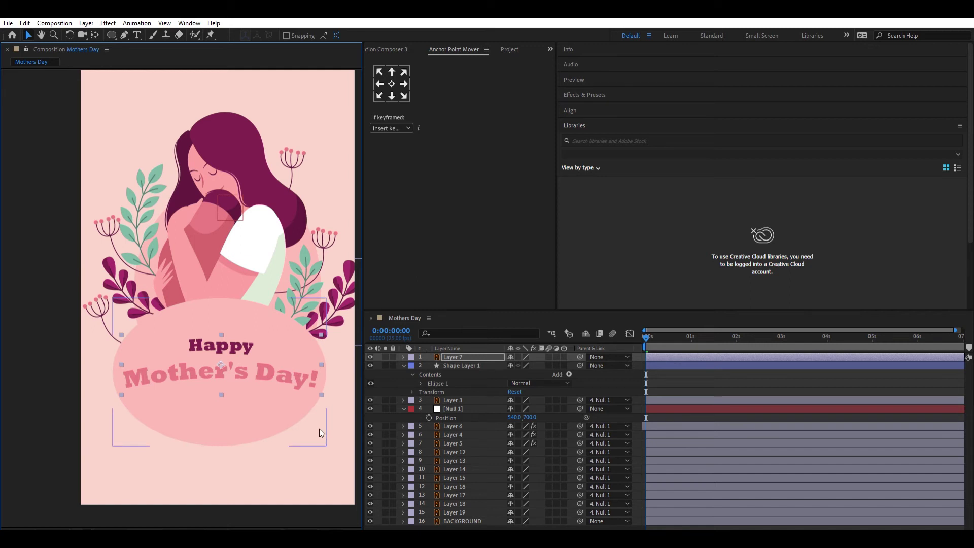
pyautogui.press('space')
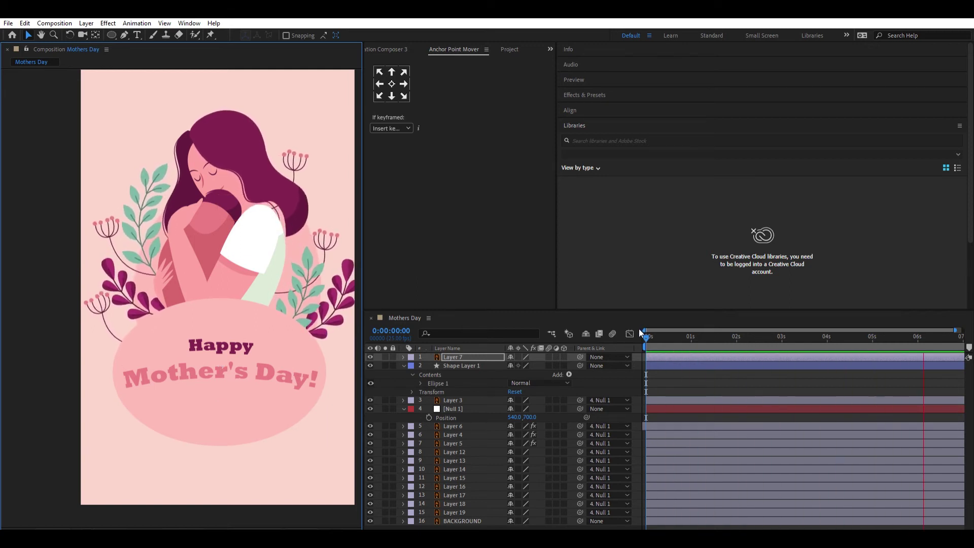
# Step: Keyframe Shape Layer 1's Position and start the ellipse below the frame at 540,1817
pyautogui.click(536, 350)
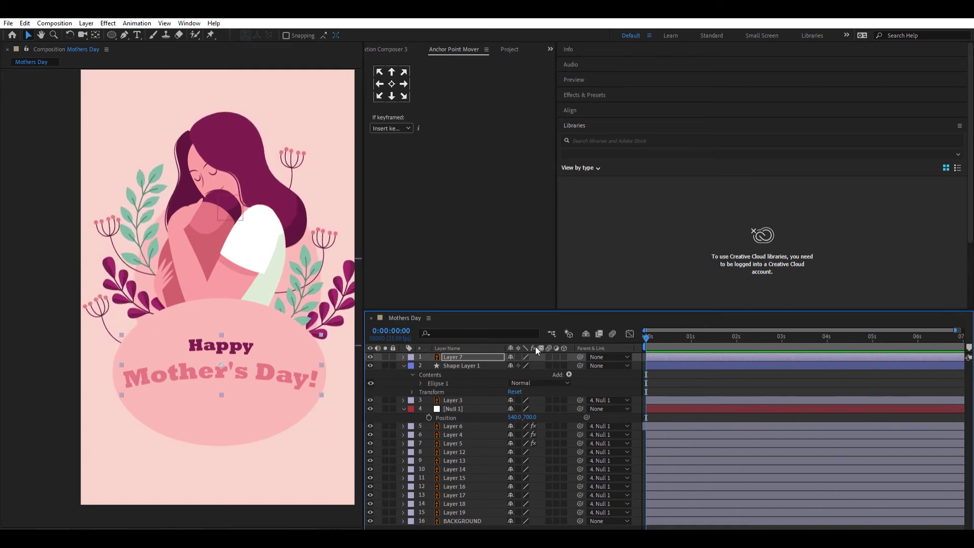
pyautogui.click(232, 424)
pyautogui.press('p')
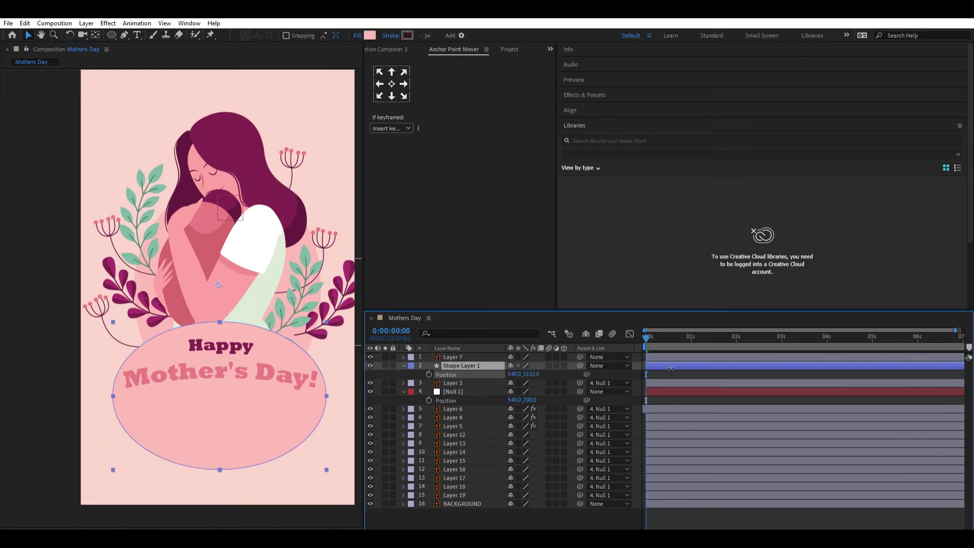
pyautogui.click(428, 374)
pyautogui.moveTo(646, 375); pyautogui.dragTo(691, 374)
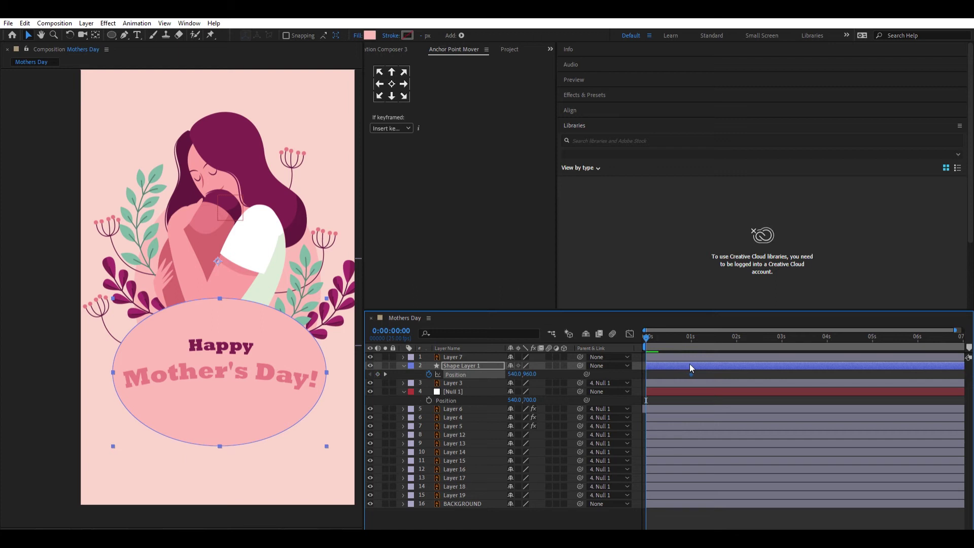
pyautogui.moveTo(529, 374); pyautogui.dragTo(964, 361)
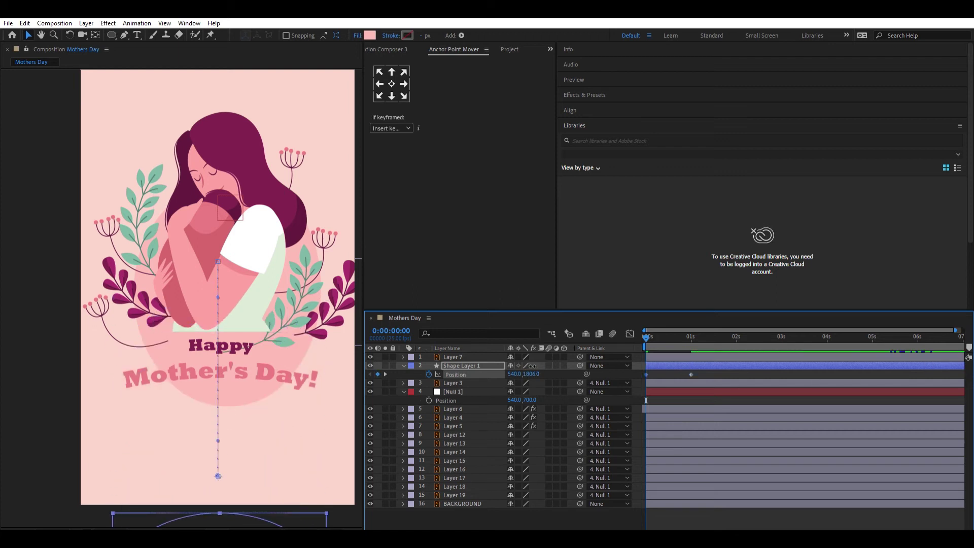
# Step: Ease the ellipse into its 1-second keyframe at 540,960 in the Graph Editor
pyautogui.click(630, 334)
pyautogui.moveTo(681, 498); pyautogui.dragTo(673, 500)
pyautogui.click(630, 334)
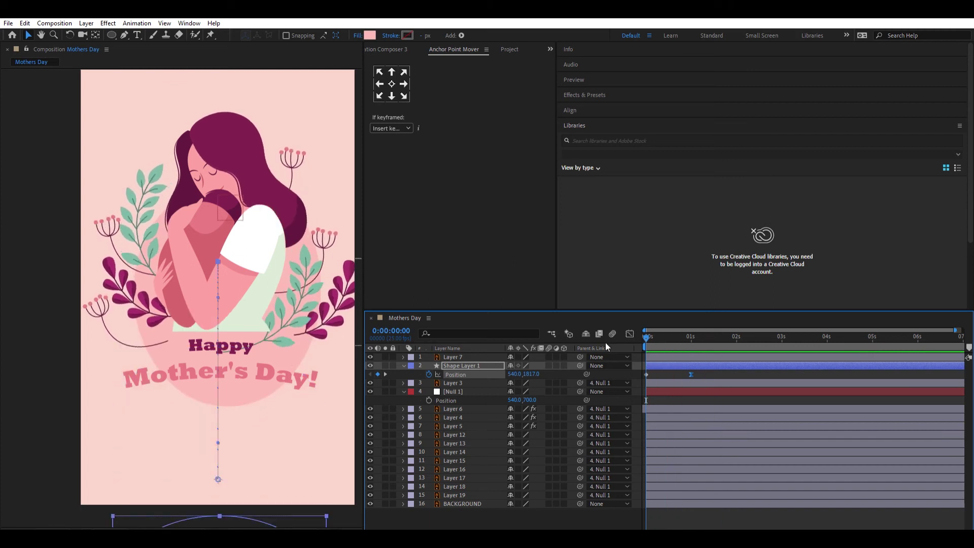
pyautogui.moveTo(684, 335); pyautogui.dragTo(691, 336)
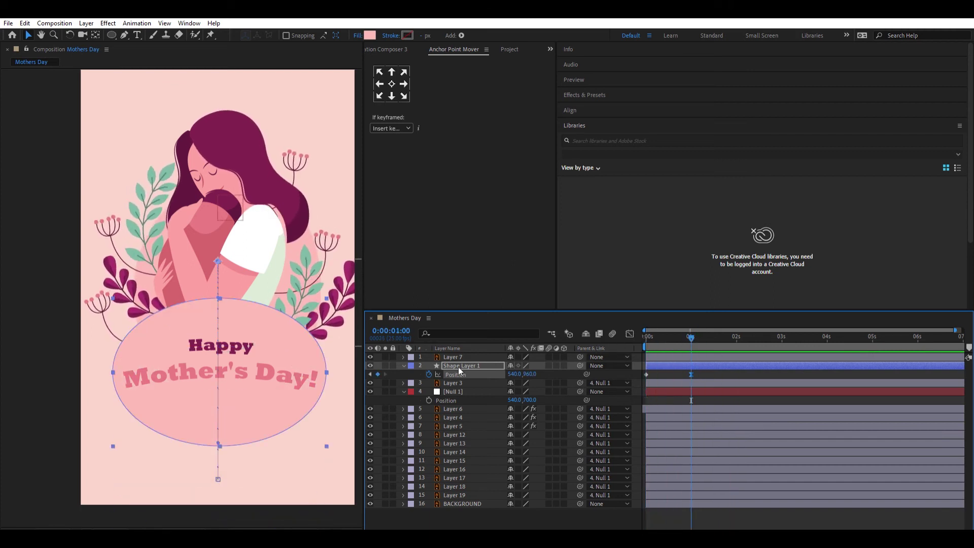
pyautogui.click(453, 391)
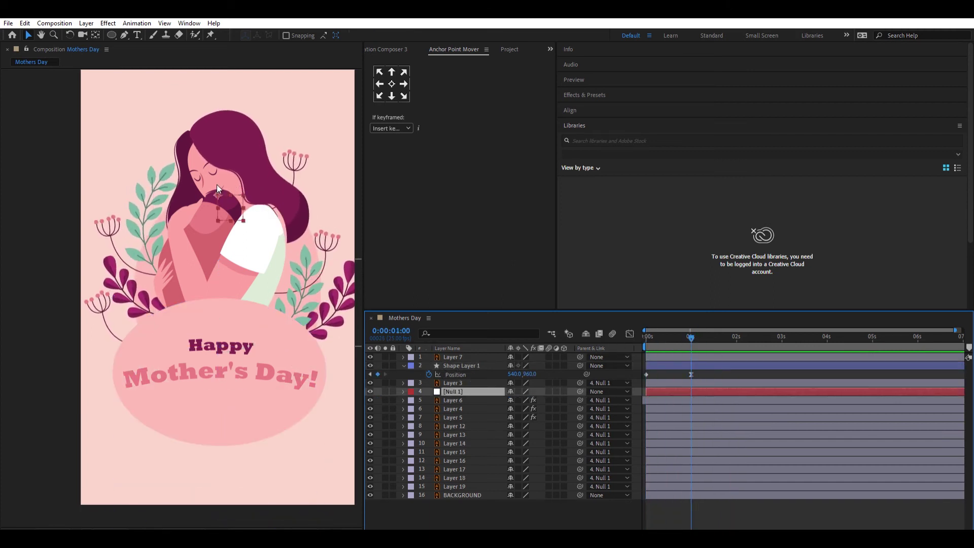
# Step: Move Null 1's anchor point onto the illustration and keyframe its Scale starting at 0%
pyautogui.press('y')
pyautogui.moveTo(218, 194); pyautogui.dragTo(225, 289)
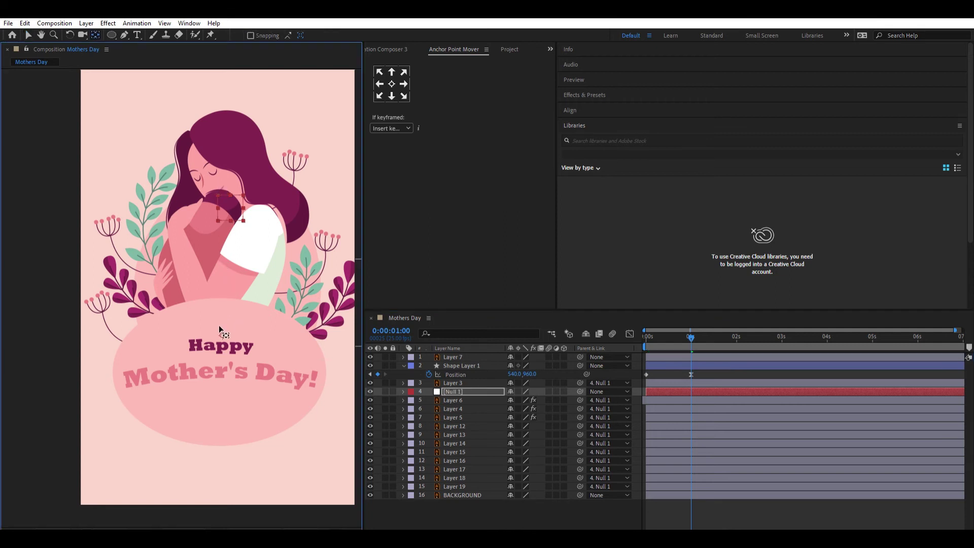
pyautogui.press('s')
pyautogui.click(426, 393)
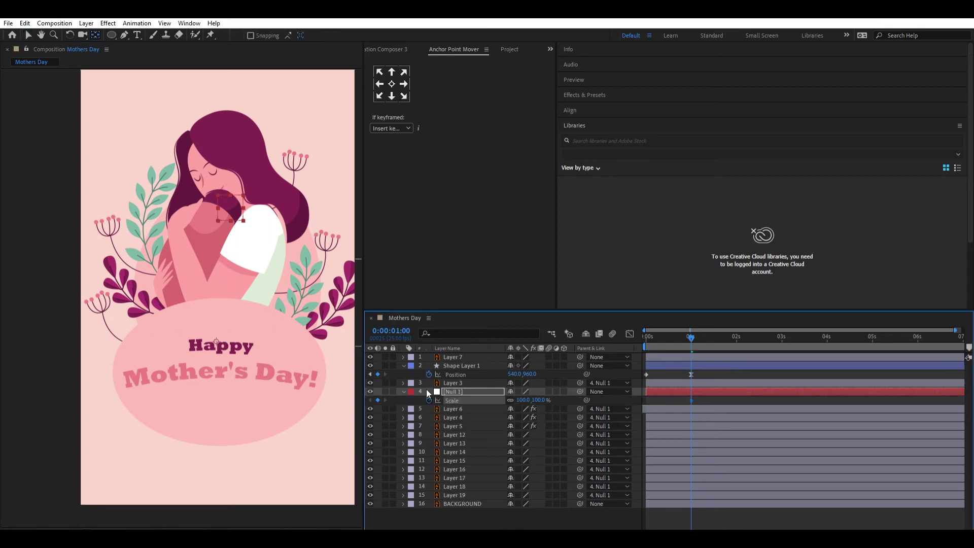
pyautogui.moveTo(691, 400); pyautogui.dragTo(682, 400)
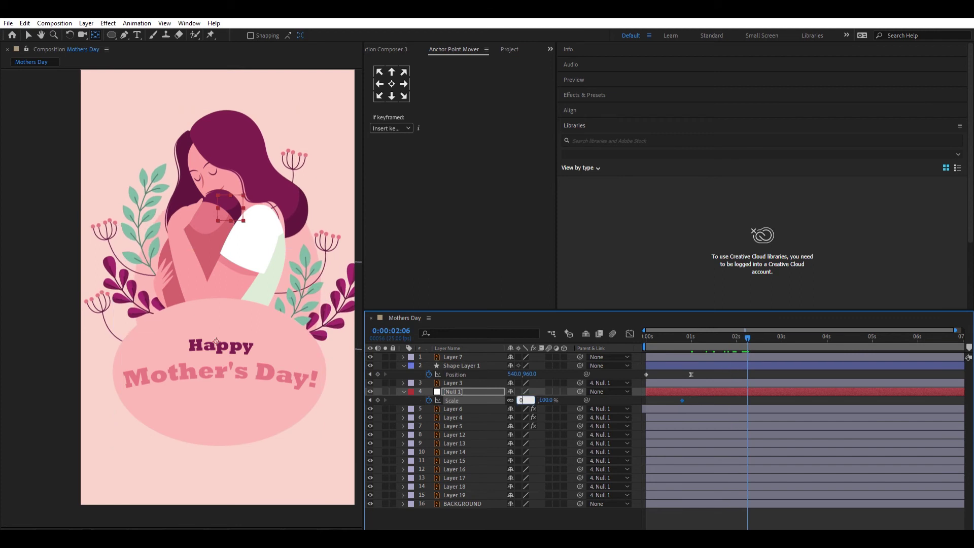
pyautogui.press('Return')
# Step: Ease the scale-in in the Graph Editor, set the final scale to 93%, and preview
pyautogui.hotkey('shift', 'F3')
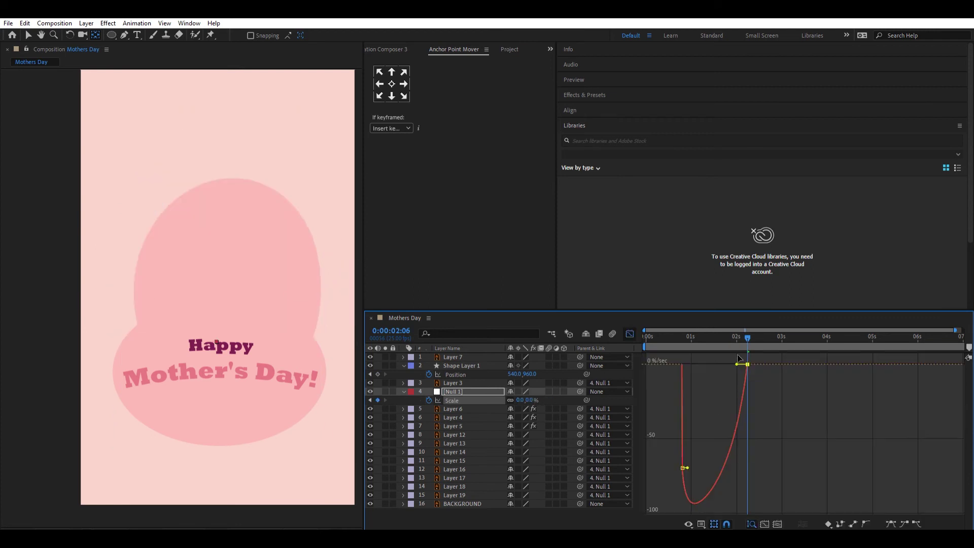
pyautogui.hotkey('shift', 'F3')
pyautogui.moveTo(680, 332); pyautogui.dragTo(690, 334)
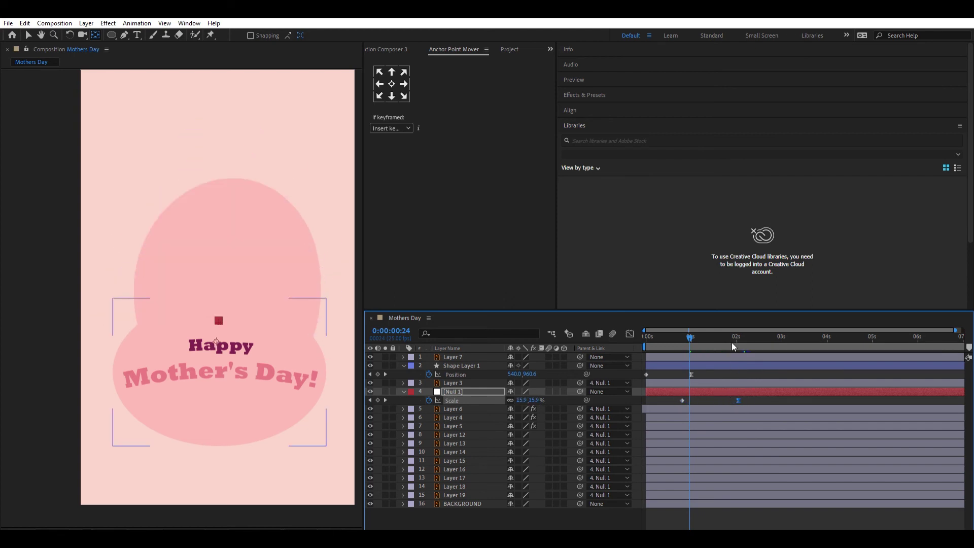
pyautogui.moveTo(721, 331); pyautogui.dragTo(738, 335)
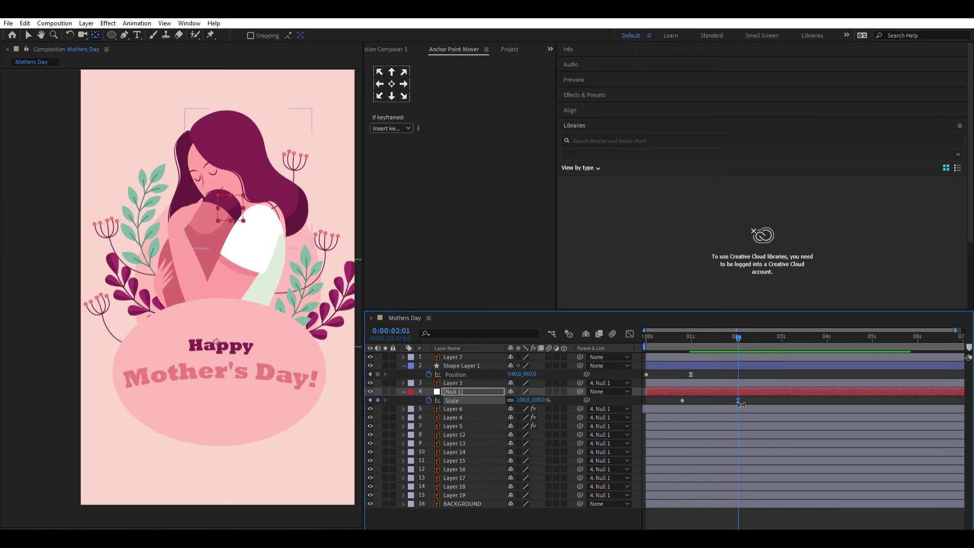
pyautogui.click(630, 333)
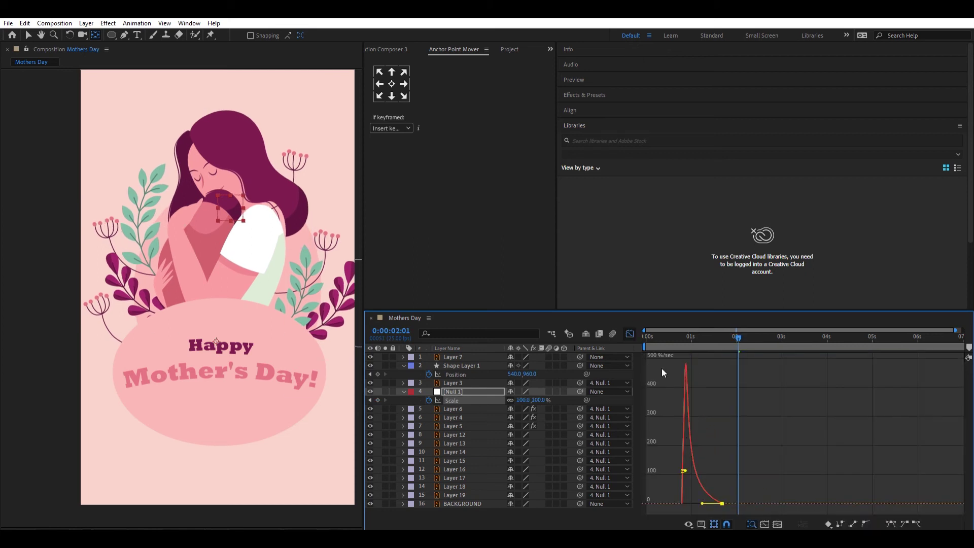
pyautogui.hotkey('shift', 'F3')
pyautogui.moveTo(718, 327)
pyautogui.mouseDown()
pyautogui.moveTo(683, 339)
pyautogui.moveTo(701, 340)
pyautogui.moveTo(650, 340)
pyautogui.moveTo(751, 346)
pyautogui.moveTo(735, 345)
pyautogui.mouseUp()
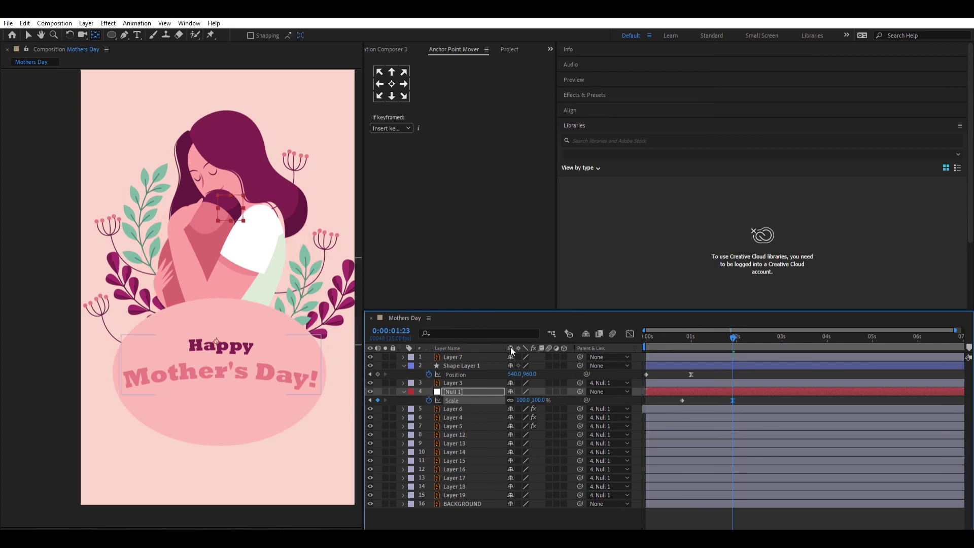
pyautogui.moveTo(522, 400); pyautogui.dragTo(523, 396)
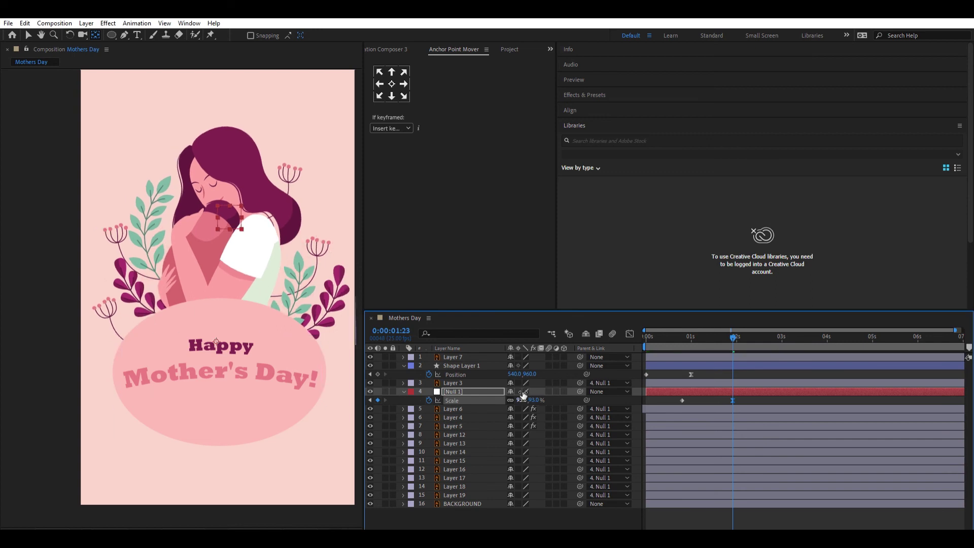
pyautogui.press('space')
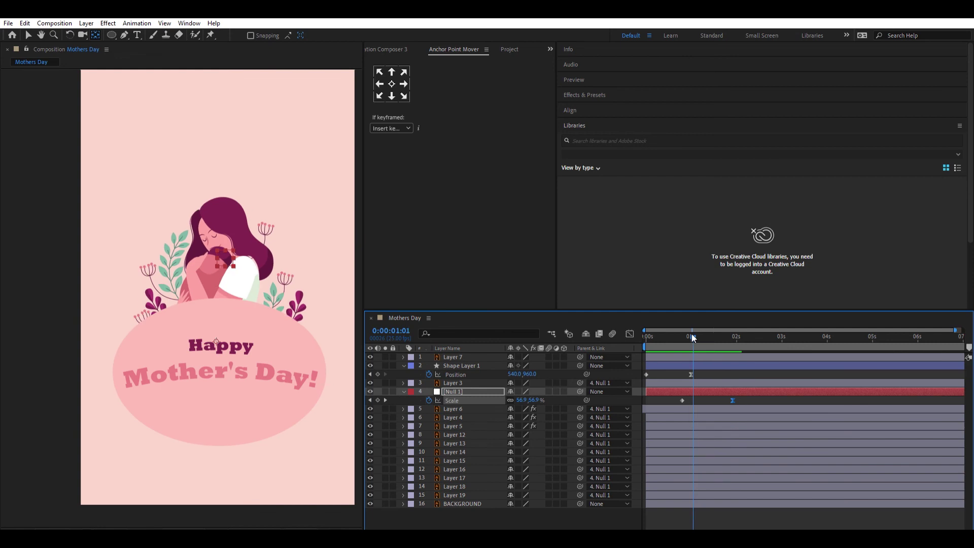
pyautogui.click(451, 361)
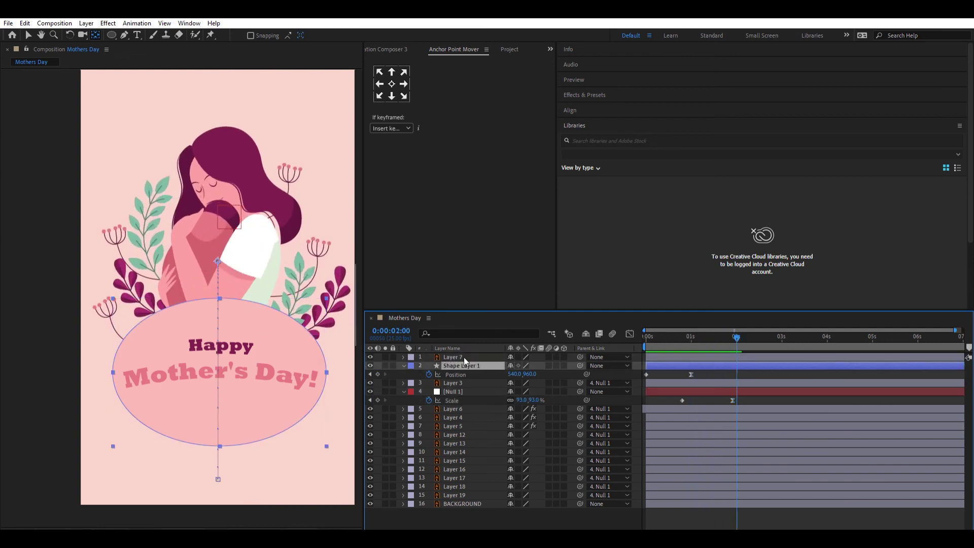
# Step: Duplicate Shape Layer 1 and set Layer 7 to use Shape Layer 2 as its Alpha Matte
pyautogui.hotkey('ctrl', 'd')
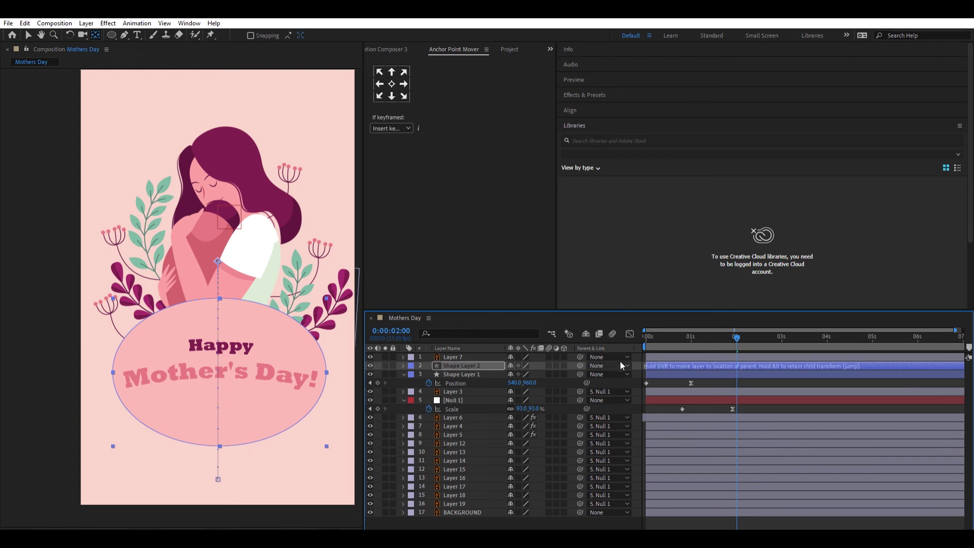
pyautogui.press('F4')
pyautogui.hotkey('ctrl', 'shift', 'a')
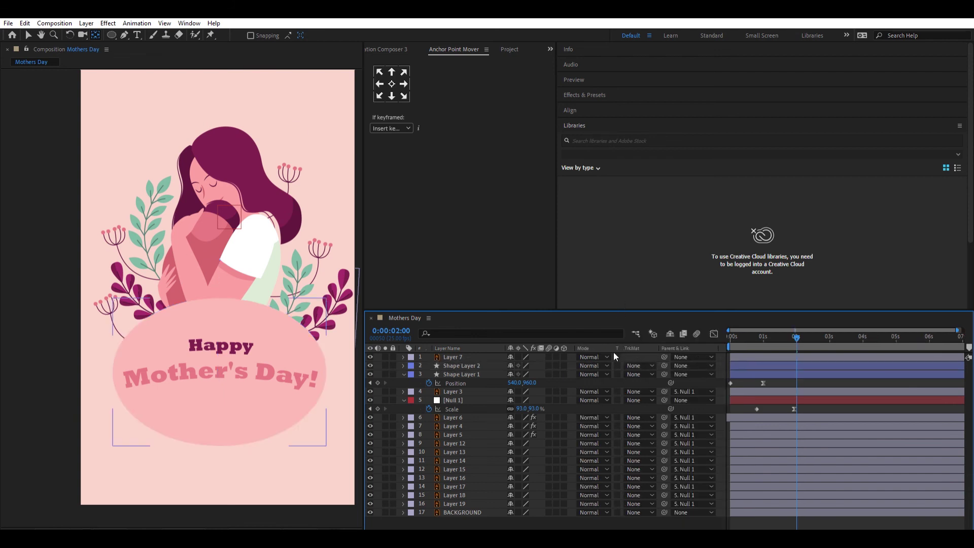
pyautogui.click(461, 355)
pyautogui.hotkey('ctrl', '[')
pyautogui.moveTo(795, 337); pyautogui.dragTo(765, 335)
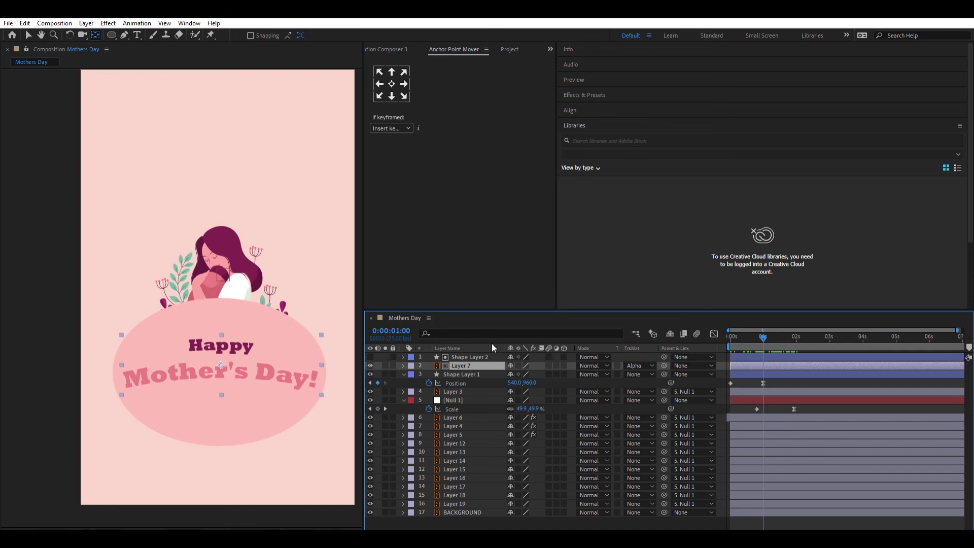
pyautogui.hotkey('alt', 'shift', 'p')
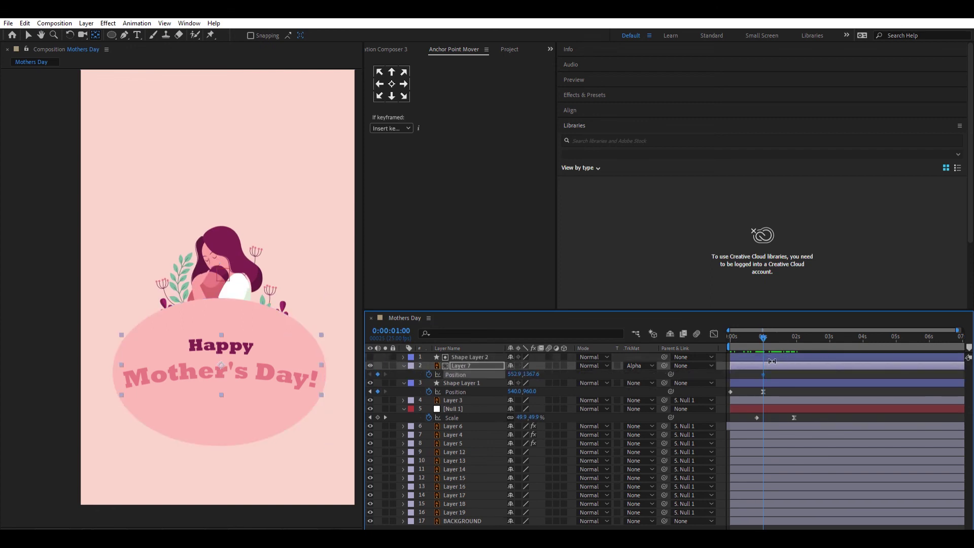
# Step: Start the title below the ellipse at the earlier keyframe, ease its slide upward, and preview
pyautogui.click(762, 365)
pyautogui.moveTo(532, 374); pyautogui.dragTo(695, 365)
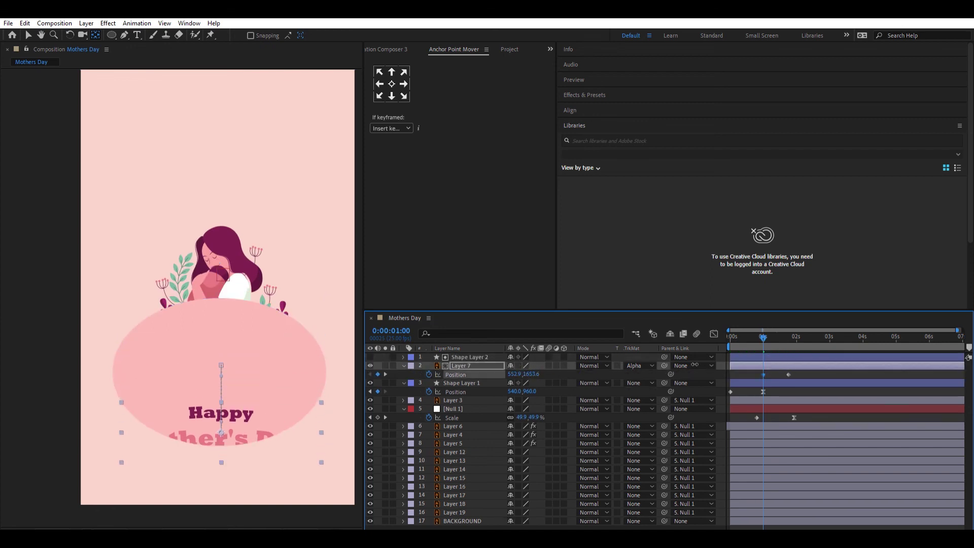
pyautogui.moveTo(761, 336); pyautogui.dragTo(763, 337)
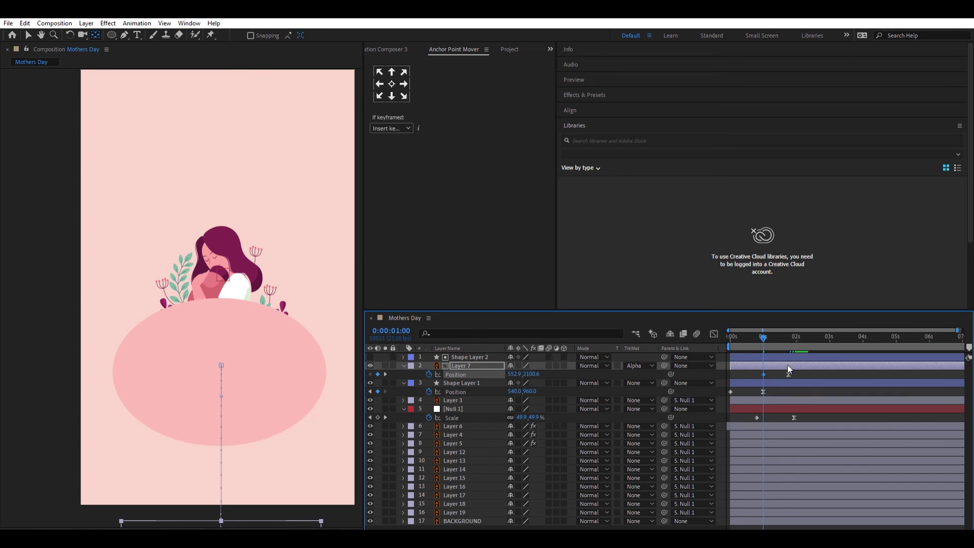
pyautogui.moveTo(772, 332)
pyautogui.mouseDown()
pyautogui.moveTo(799, 336)
pyautogui.moveTo(684, 343)
pyautogui.mouseUp()
pyautogui.click(714, 333)
pyautogui.click(716, 333)
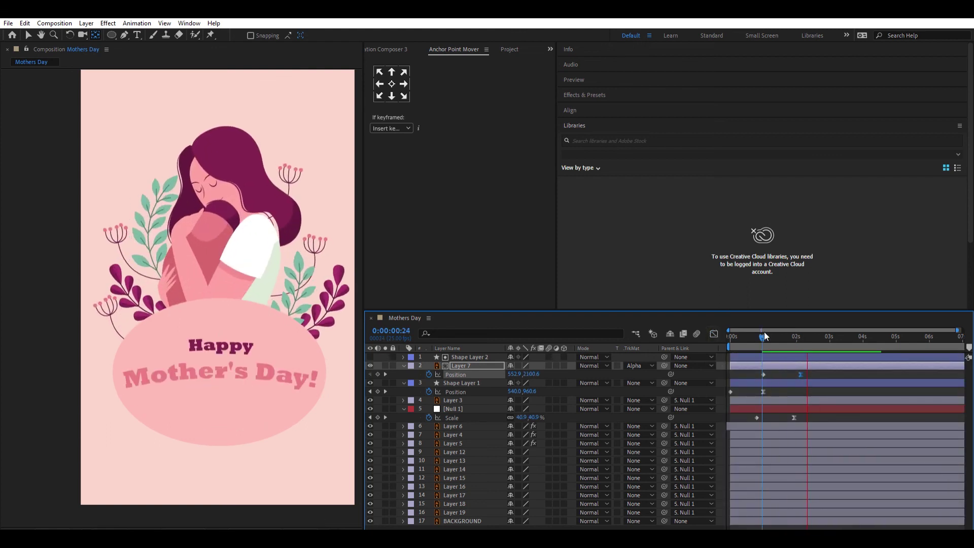
pyautogui.press('space')
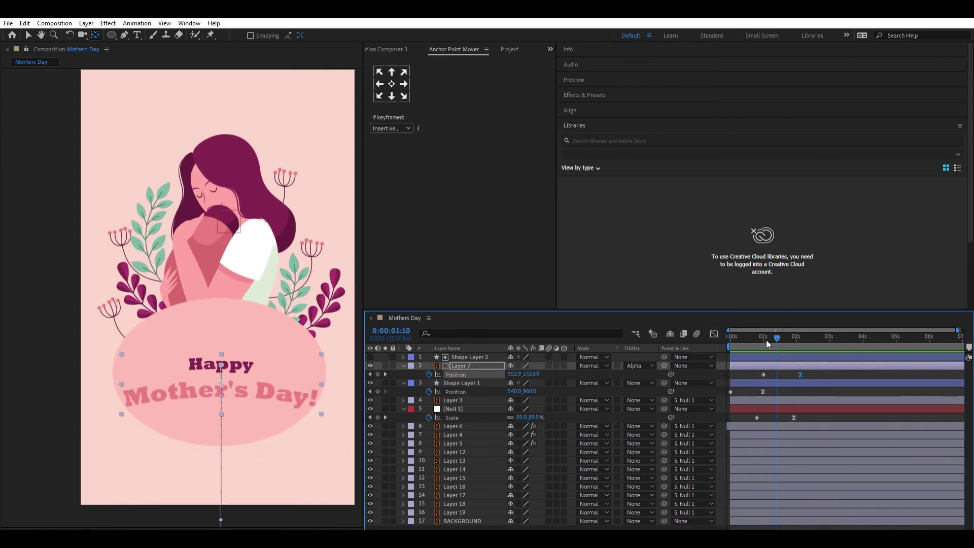